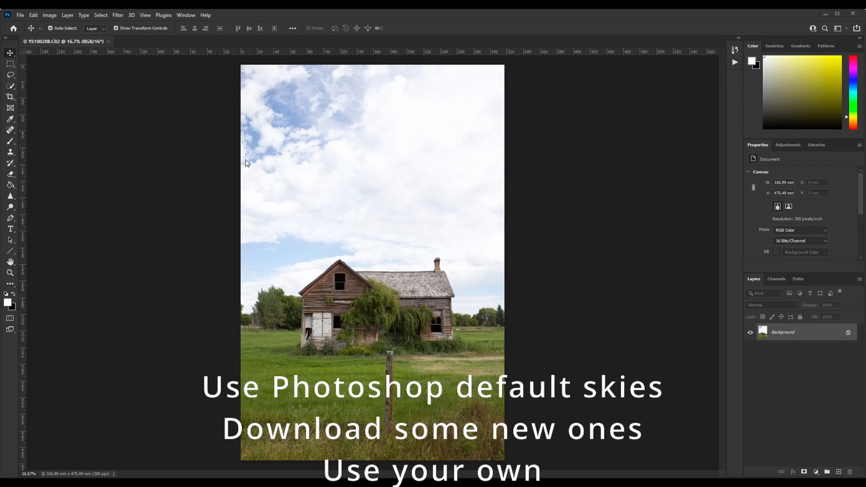
Step: Open Sky Replacement for the farmhouse photo and move its dialog closer to the image
click(32, 17)
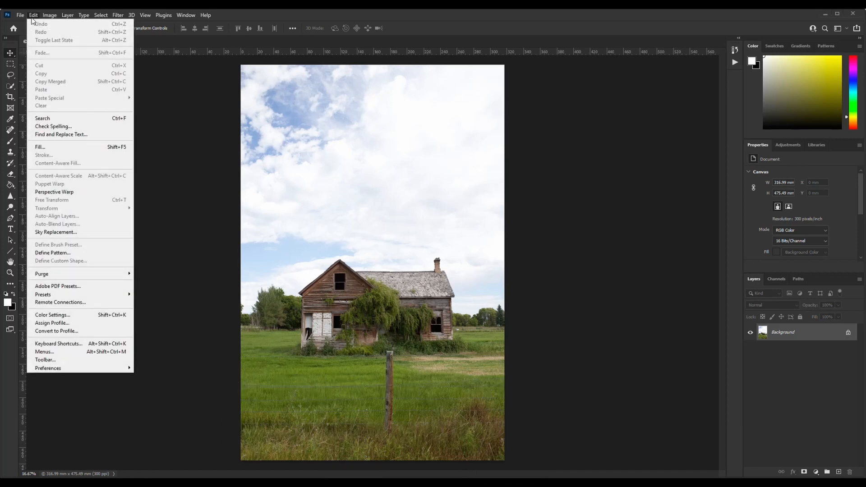
click(57, 237)
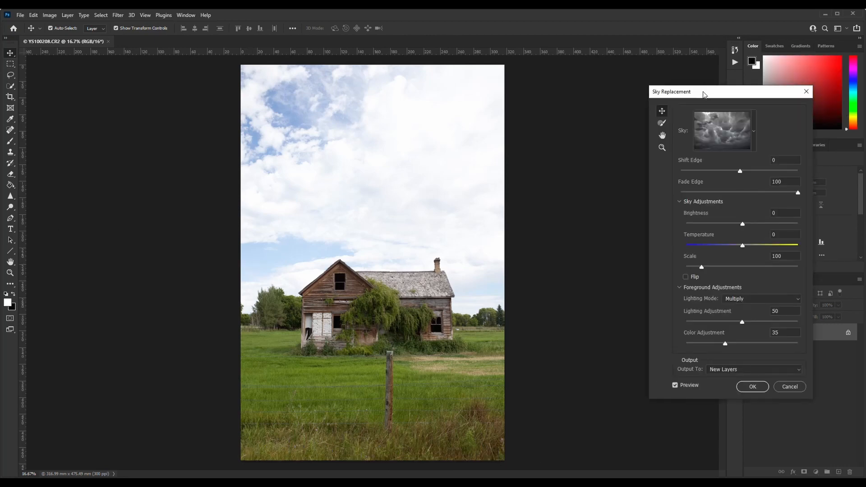
drag(703, 94, 611, 77)
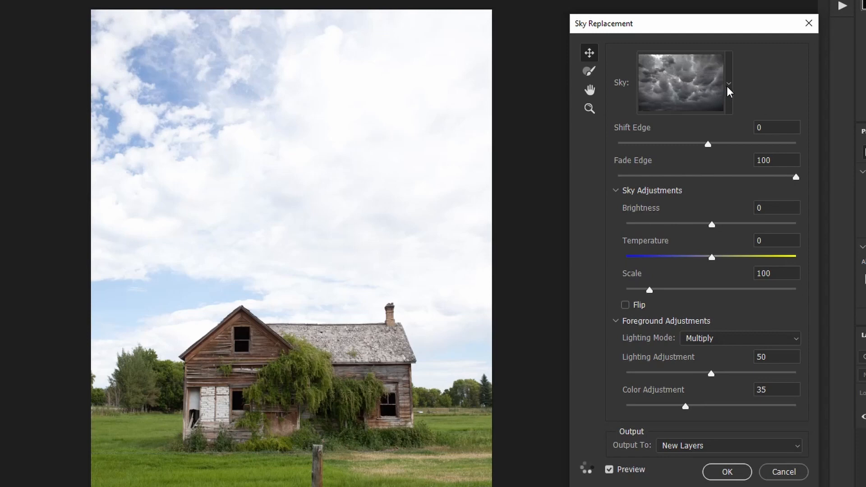
Step: Browse the sky preset folders, expand Blue Skies and apply the BlueSky003 preset
click(727, 88)
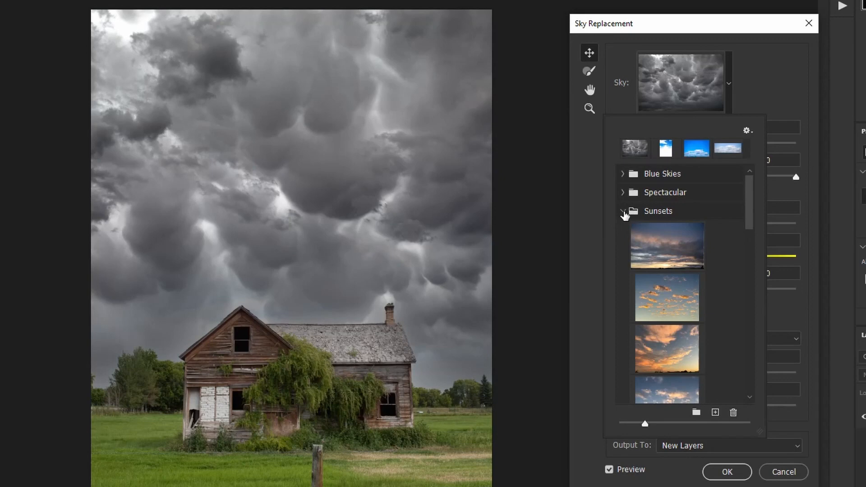
click(623, 211)
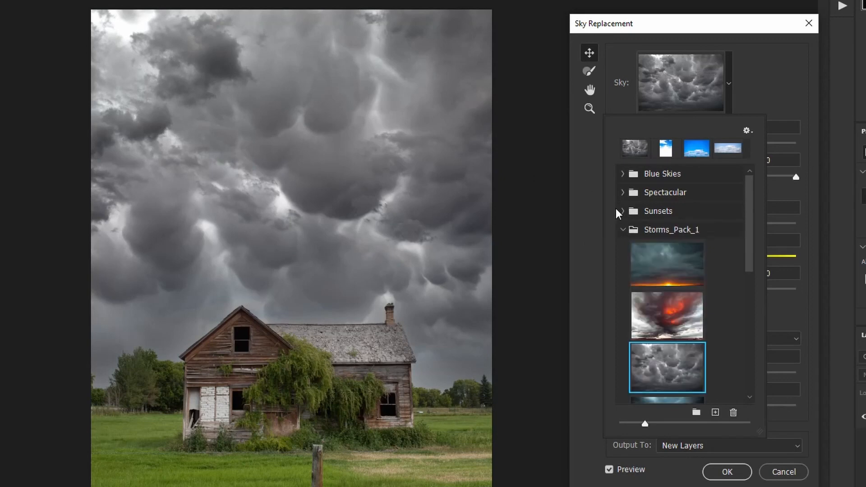
click(622, 174)
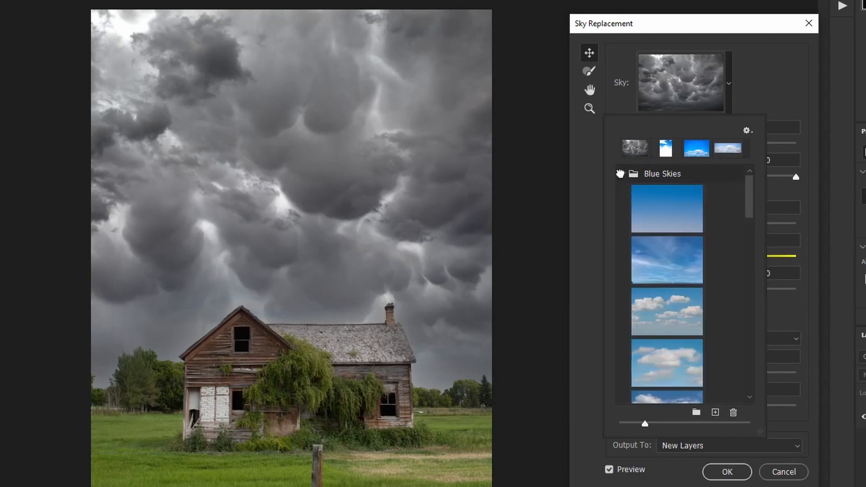
scroll(654, 251, down, 1)
click(662, 338)
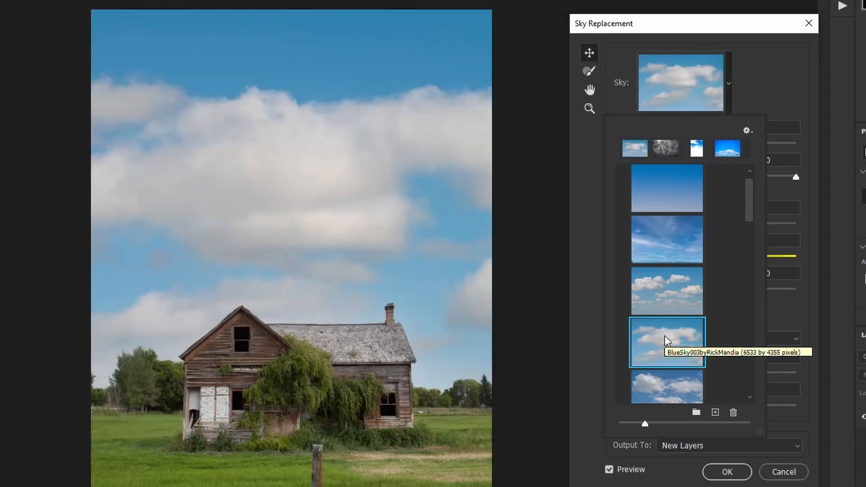
Step: Switch the replacement sky to the BlueSky006 preset and close the preset picker
scroll(664, 335, down, 6)
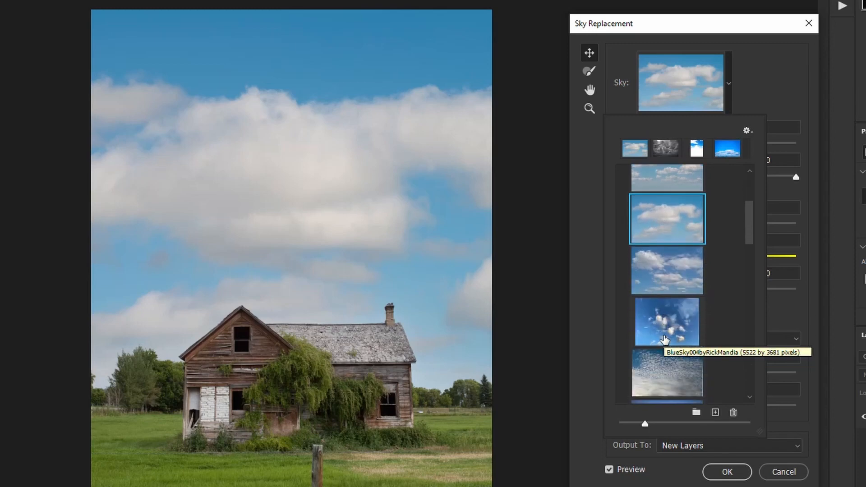
scroll(663, 333, down, 1)
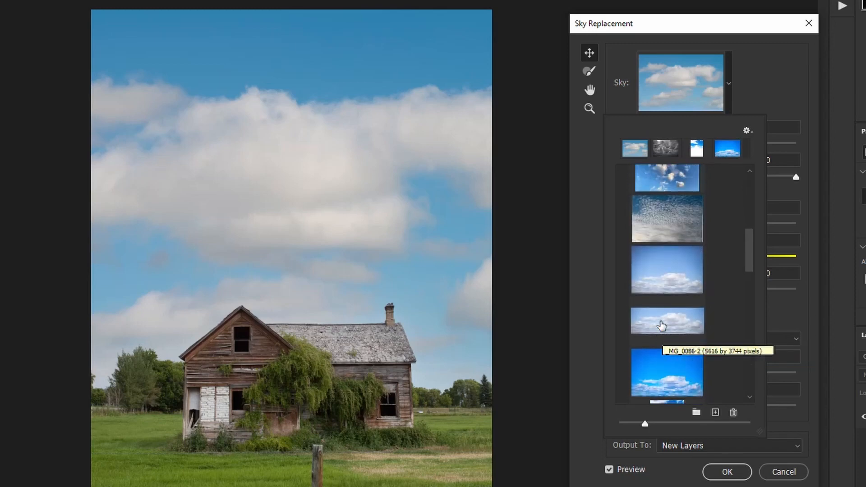
click(668, 199)
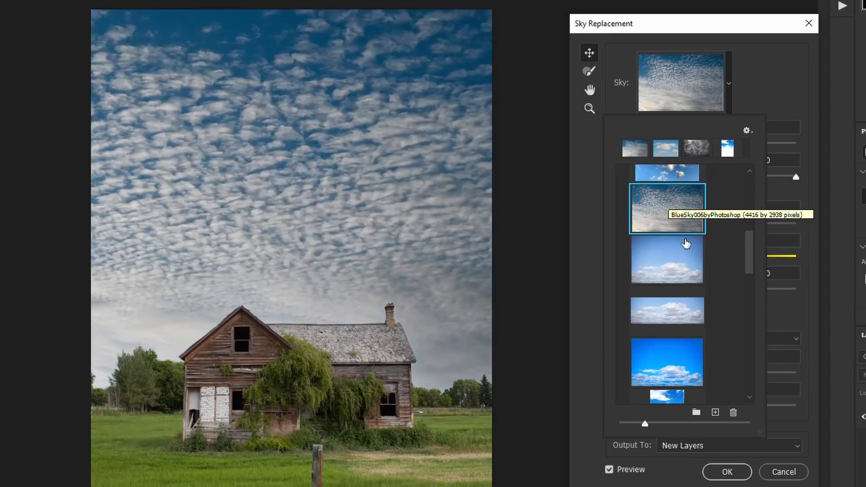
click(757, 95)
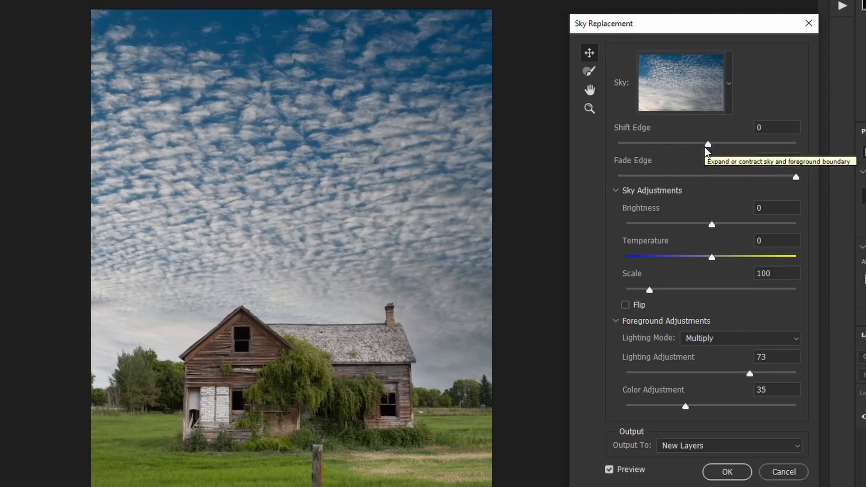
Step: Test the sky's edge blending and set Shift Edge to 12 and Fade Edge to 80
drag(704, 145, 678, 145)
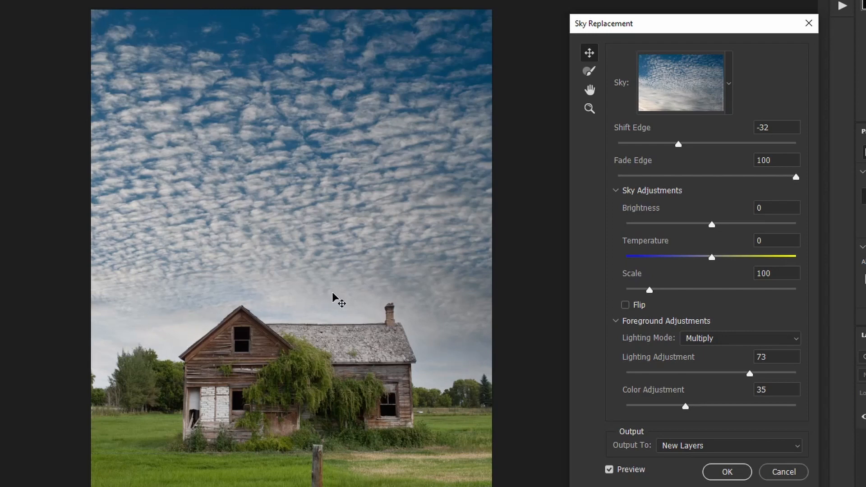
drag(677, 144, 718, 143)
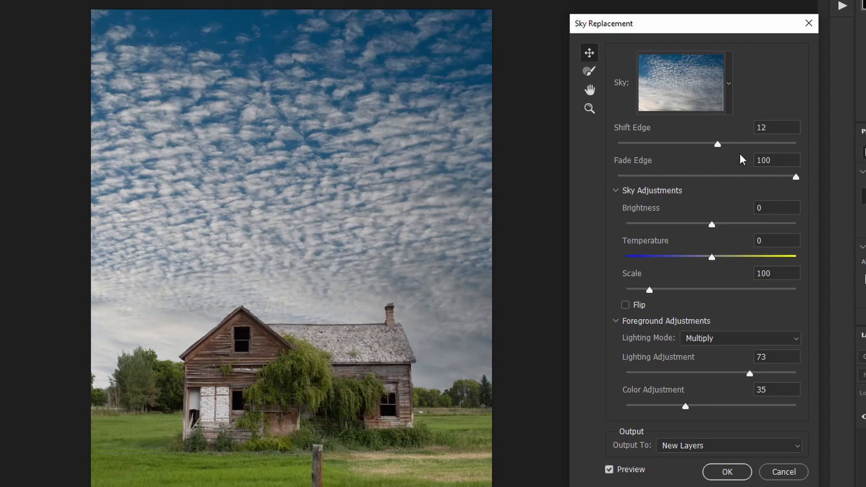
drag(795, 177, 699, 180)
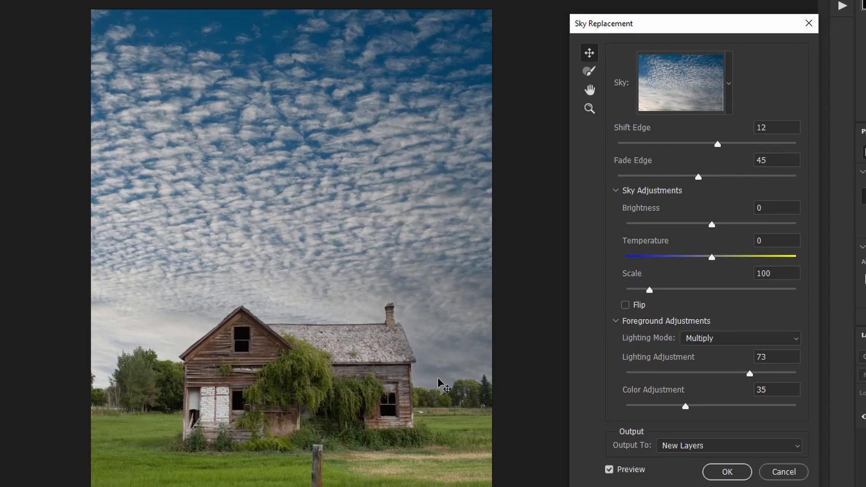
drag(697, 177, 760, 174)
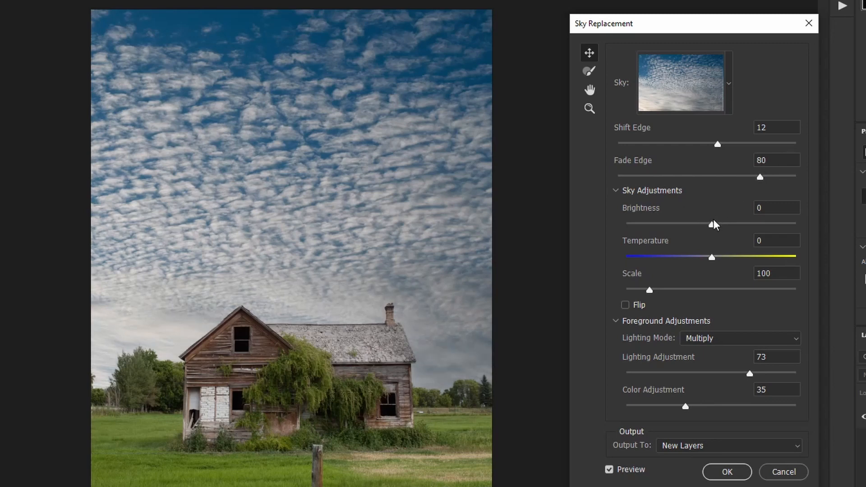
Step: Set the sky's Brightness to 17, try warm and cold tints, and set Temperature to -42
drag(711, 224, 725, 224)
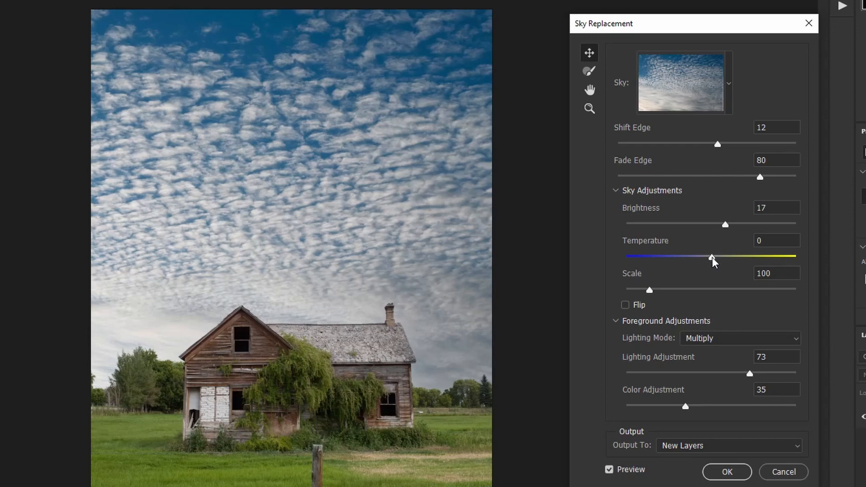
drag(712, 258, 726, 259)
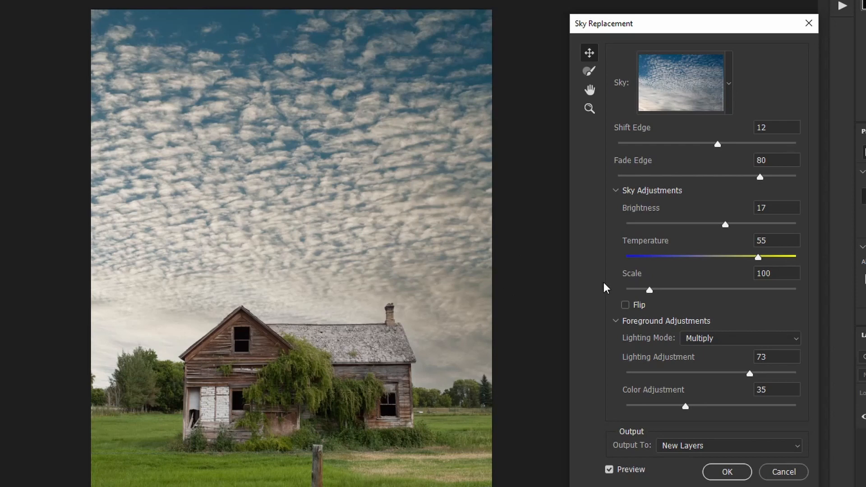
drag(703, 257, 634, 261)
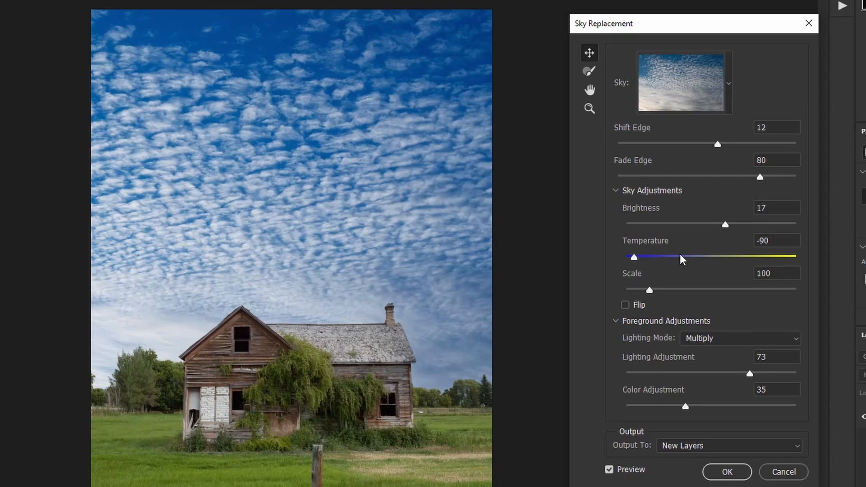
drag(634, 257, 674, 256)
Step: Set the sky's Scale to 124 and try flipping it, leaving Flip off
drag(651, 290, 707, 291)
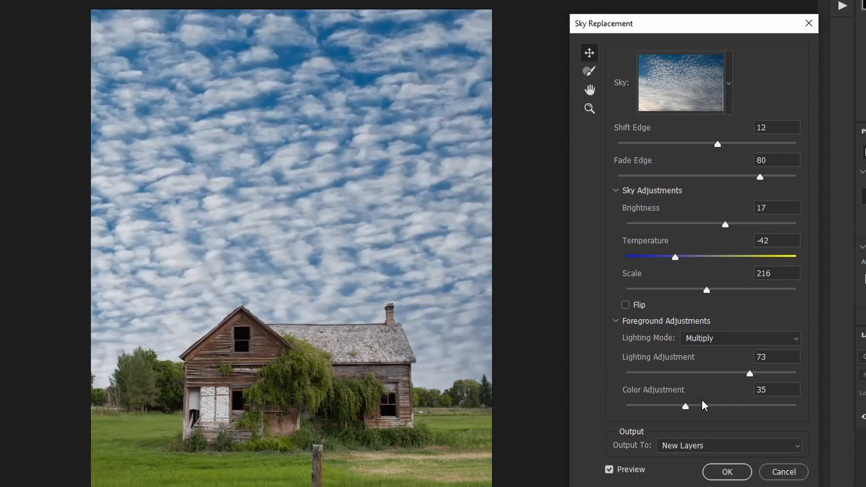
drag(697, 288, 662, 288)
click(624, 305)
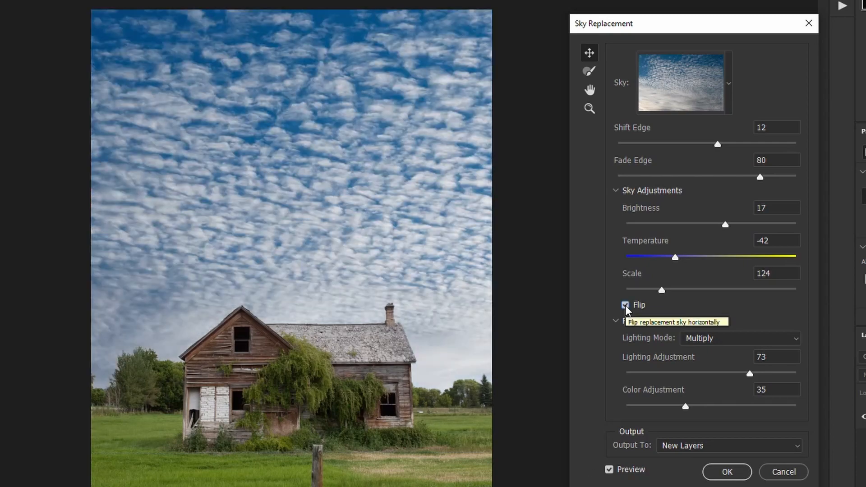
click(624, 304)
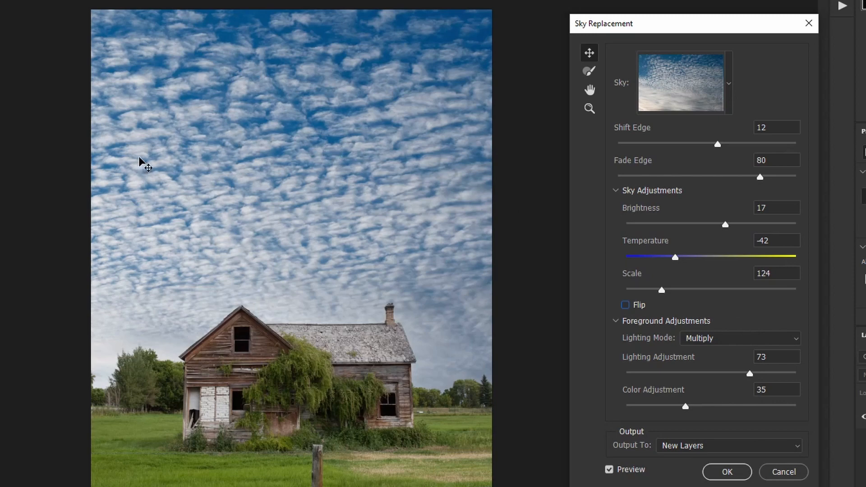
Step: Choose the red-lit Storm002 sky from Storms_Pack_1 as the replacement sky
click(729, 82)
drag(749, 181, 762, 308)
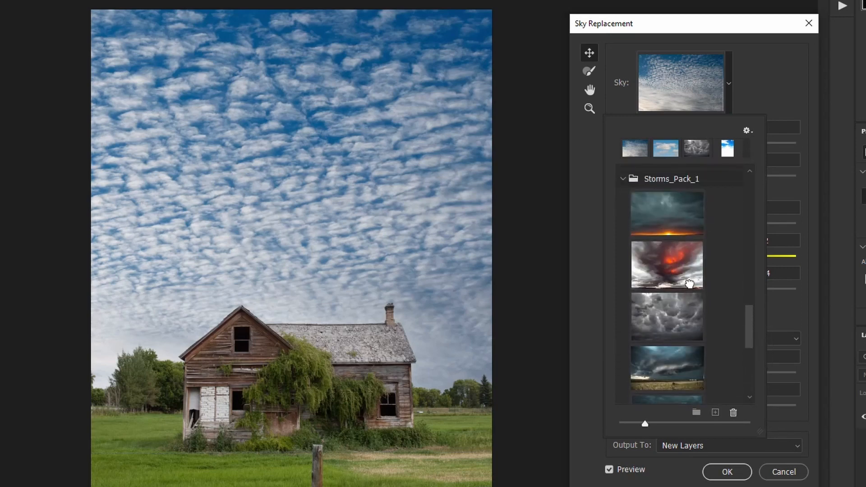
click(691, 287)
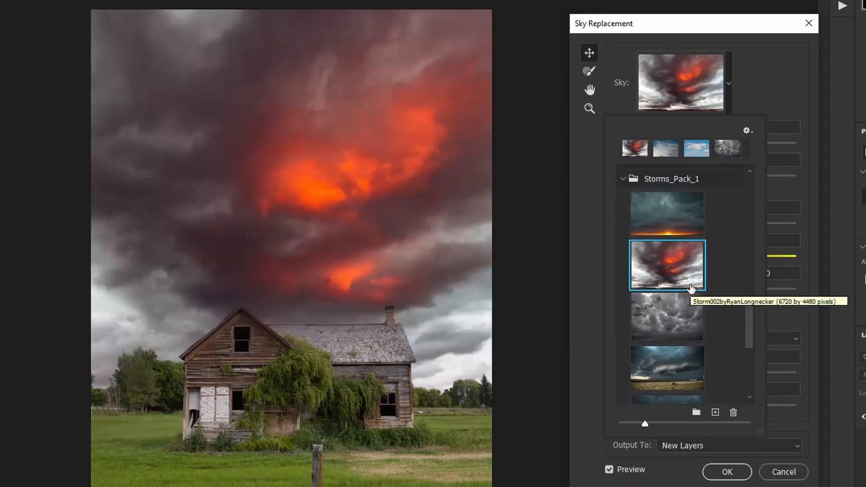
click(766, 84)
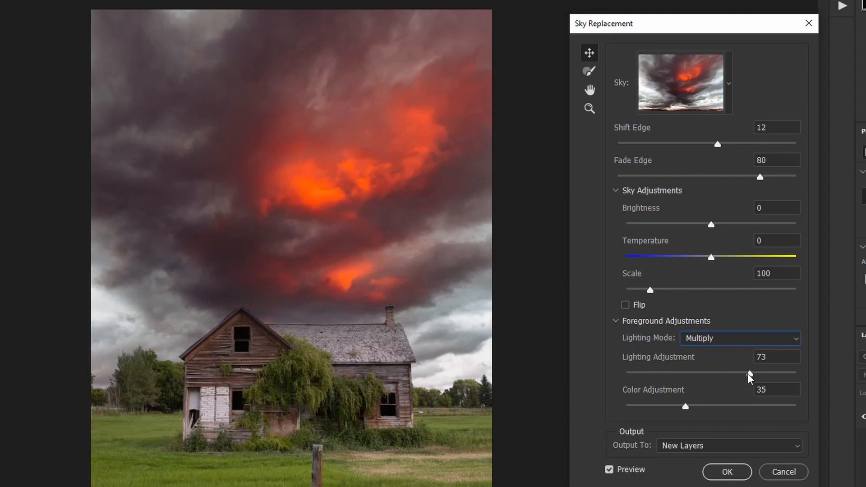
Step: Set the foreground's Lighting Adjustment to 64 and Color Adjustment to 48
drag(747, 373, 775, 375)
drag(686, 407, 729, 407)
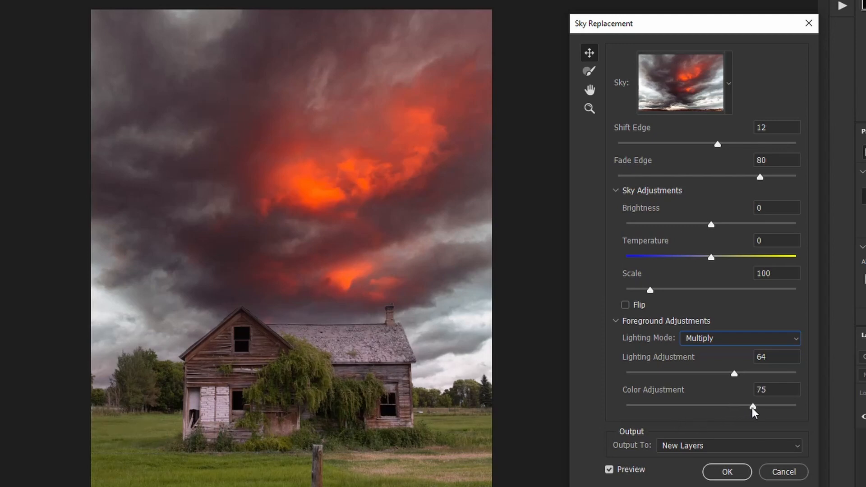
drag(751, 407, 634, 408)
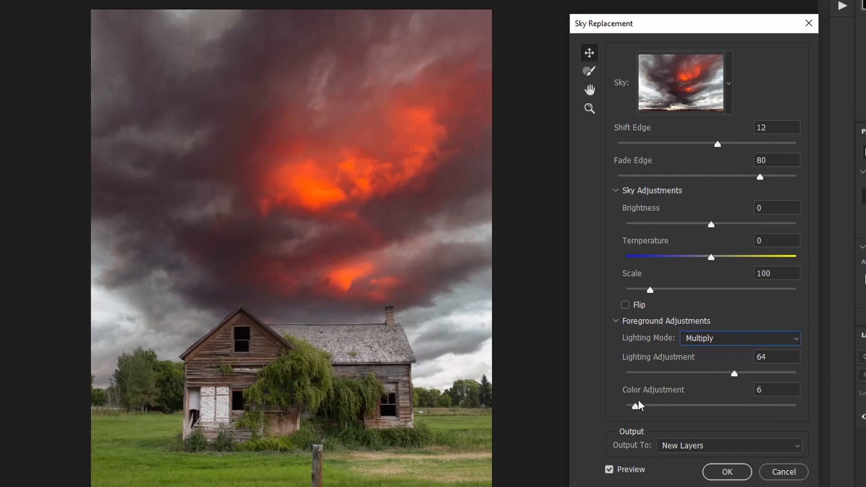
drag(634, 404, 707, 408)
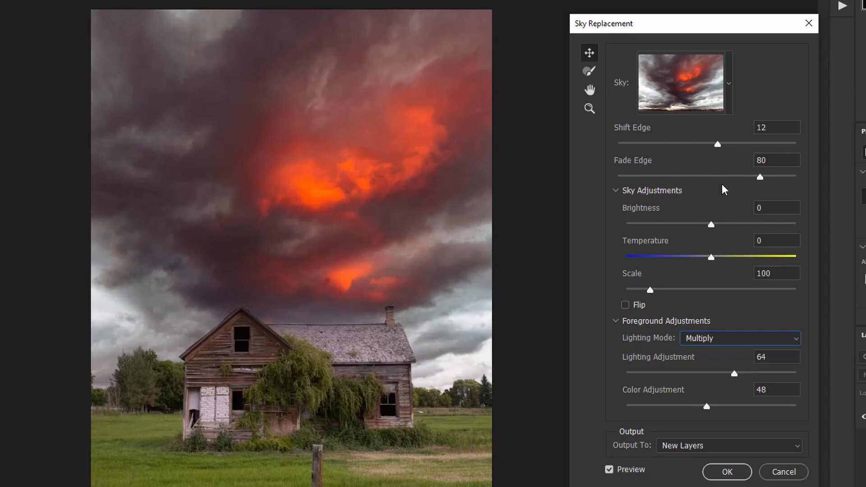
Step: Keep the output as New Layers and apply the sky replacement
click(688, 445)
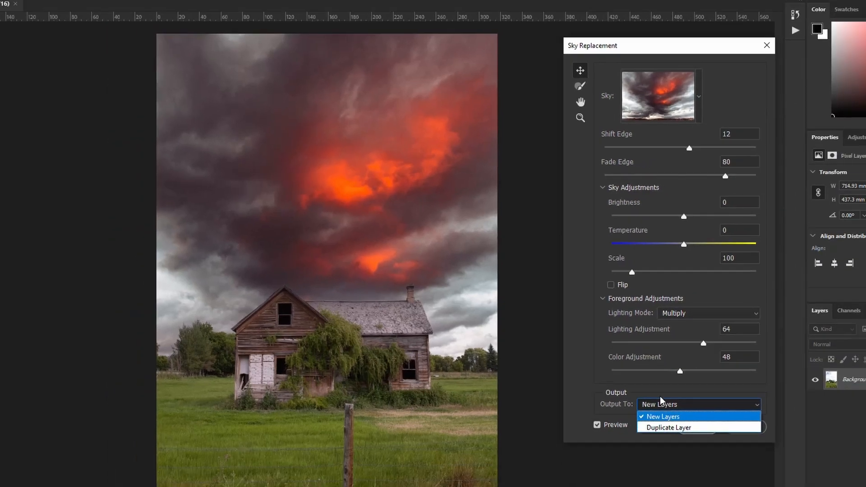
click(685, 457)
click(659, 369)
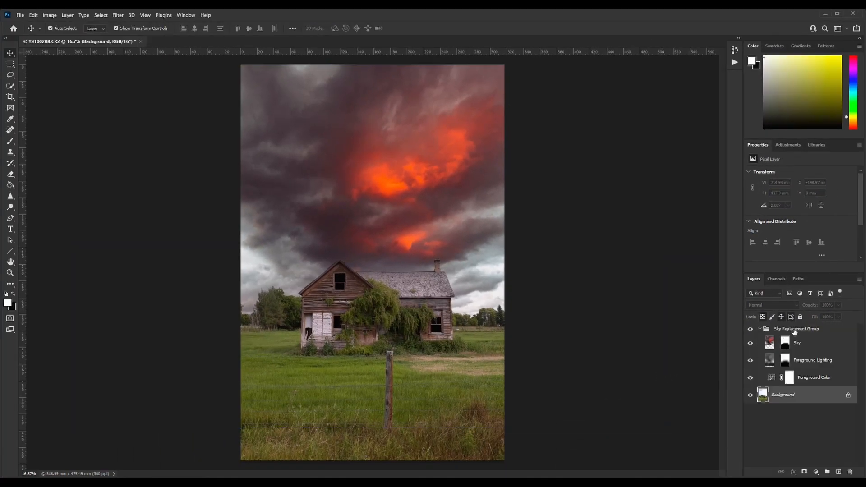
Step: Select the Sky Replacement Group and scale it to about 102.5%, trying a smaller size first
click(809, 347)
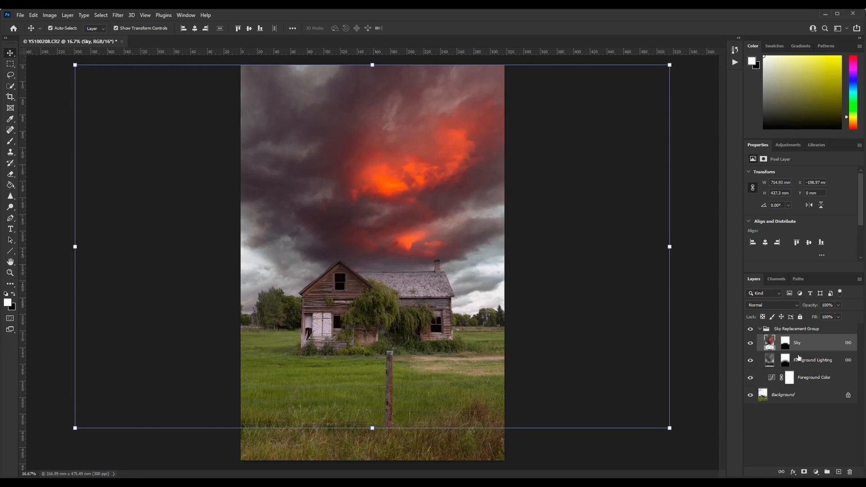
click(794, 332)
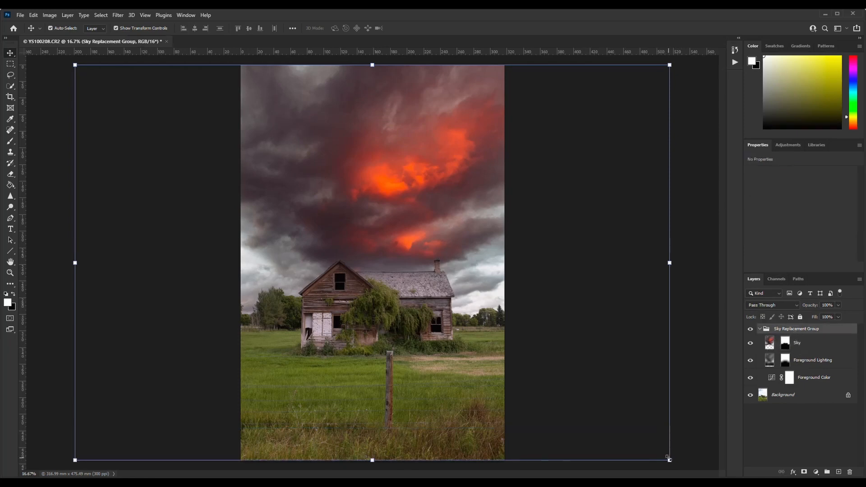
drag(678, 465, 634, 425)
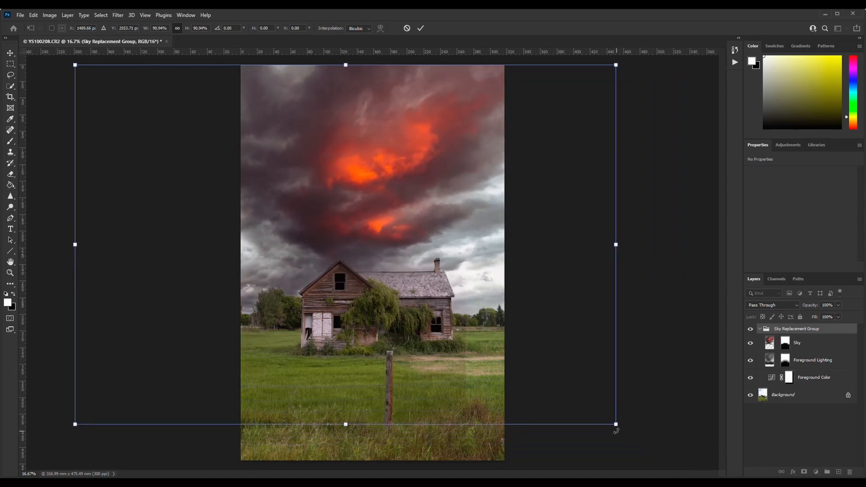
drag(616, 425, 684, 468)
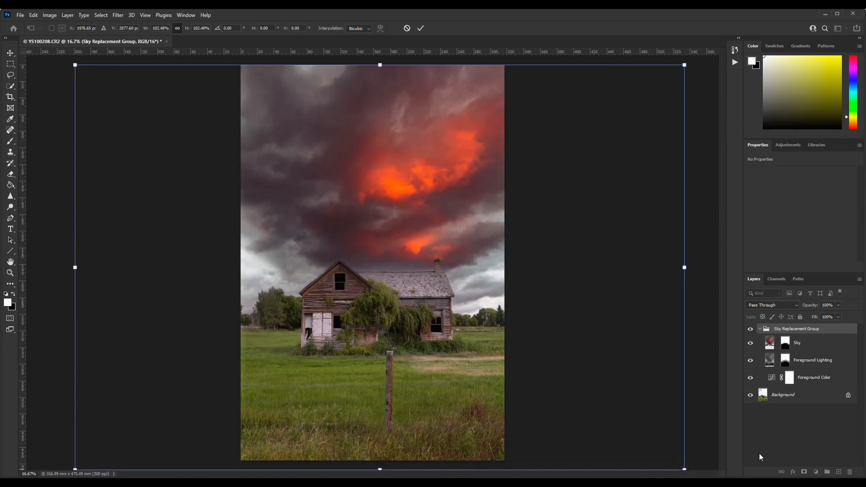
Step: Inspect the Foreground Lighting layer and delete the entire Sky Replacement Group
click(824, 361)
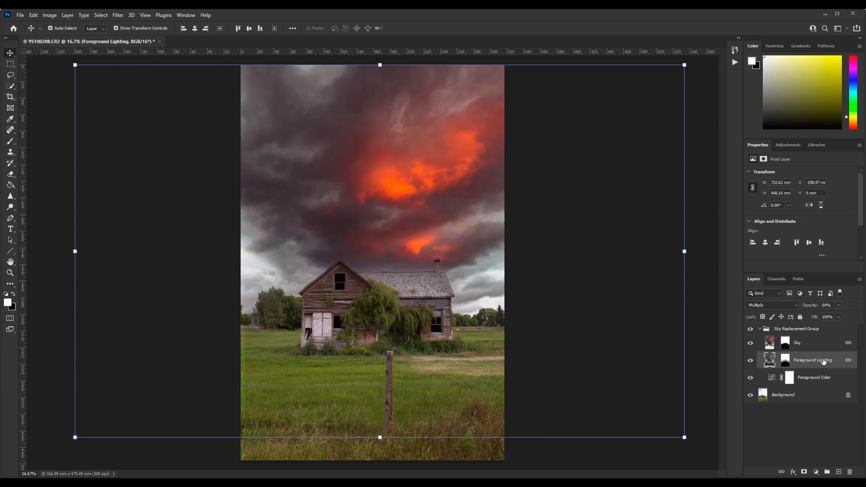
drag(827, 326, 849, 464)
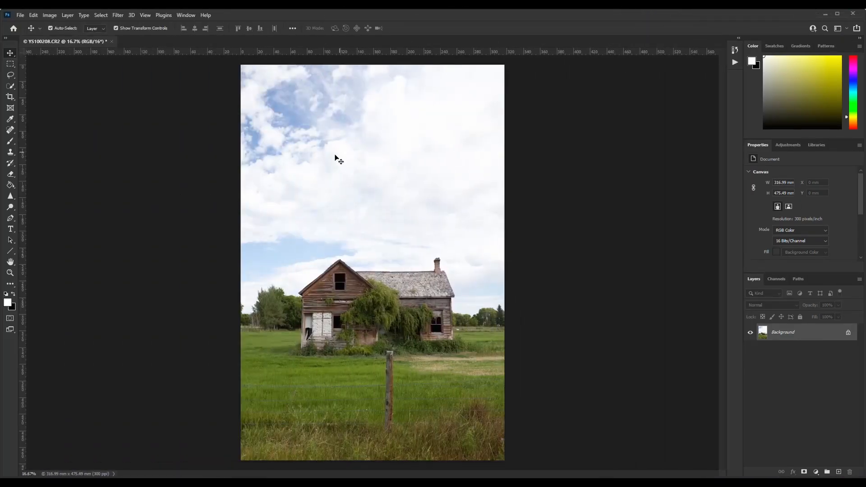
Step: Open Sky Replacement for the farmhouse photo and collapse the Blue Skies and Storms_Pack_1 preset groups
click(33, 16)
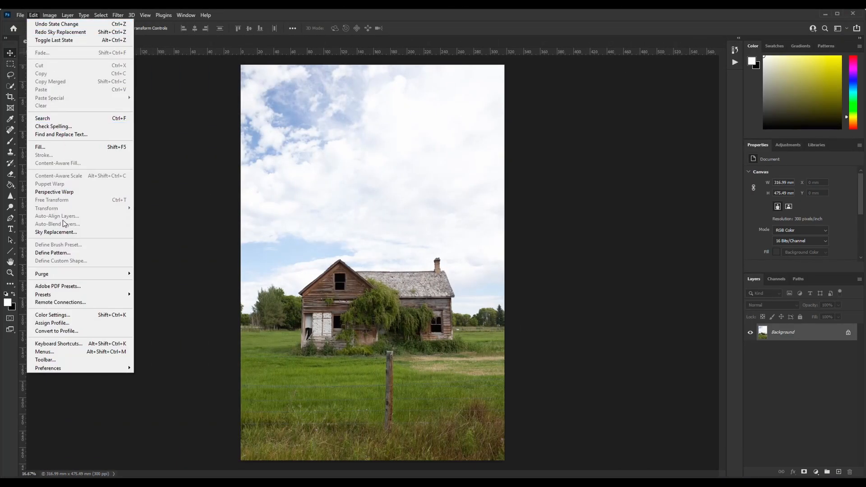
click(64, 232)
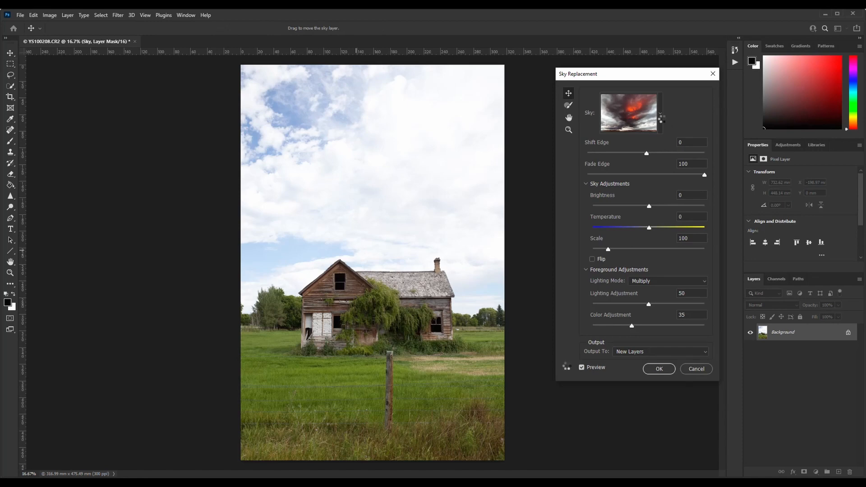
click(659, 114)
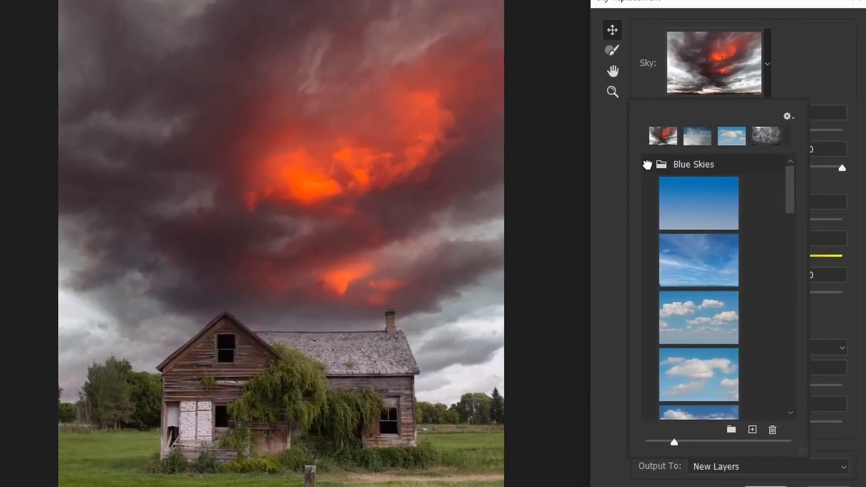
click(647, 165)
click(649, 226)
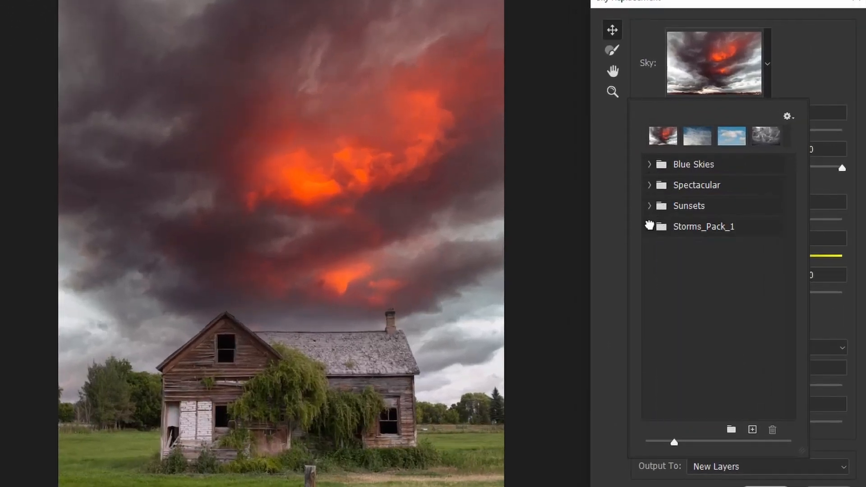
Step: Open the web page for downloading free skies from the sky preset options
click(787, 117)
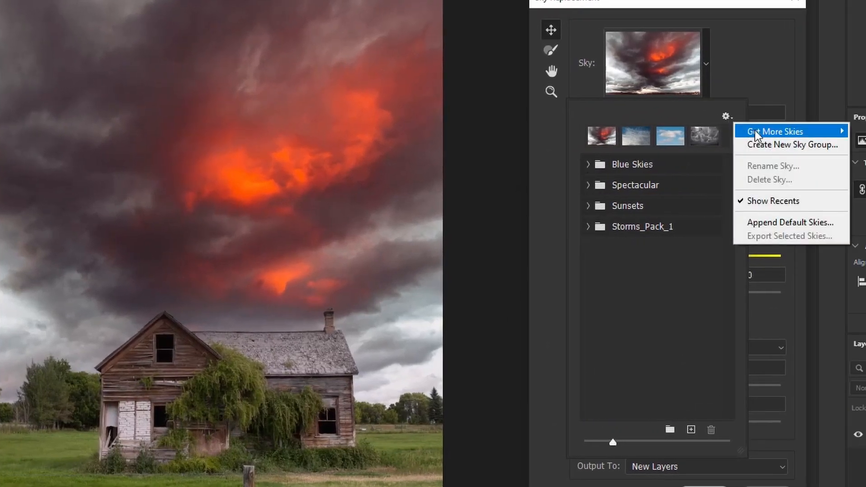
mouse_move(756, 130)
click(726, 117)
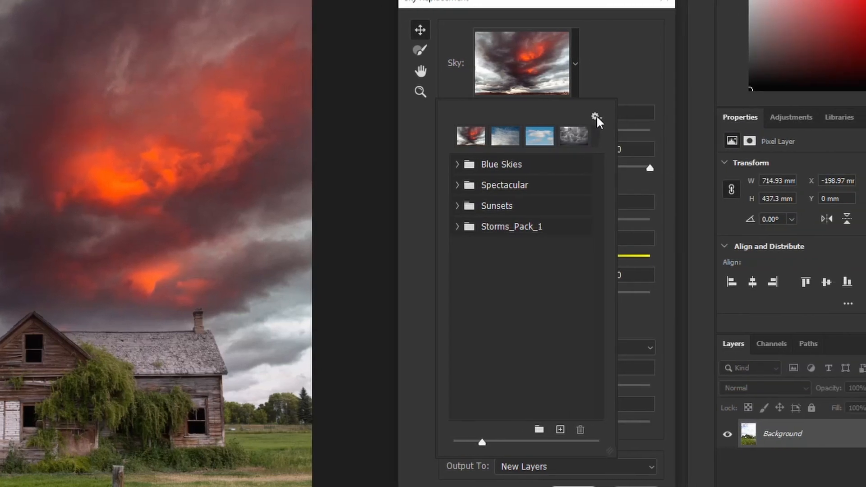
click(596, 116)
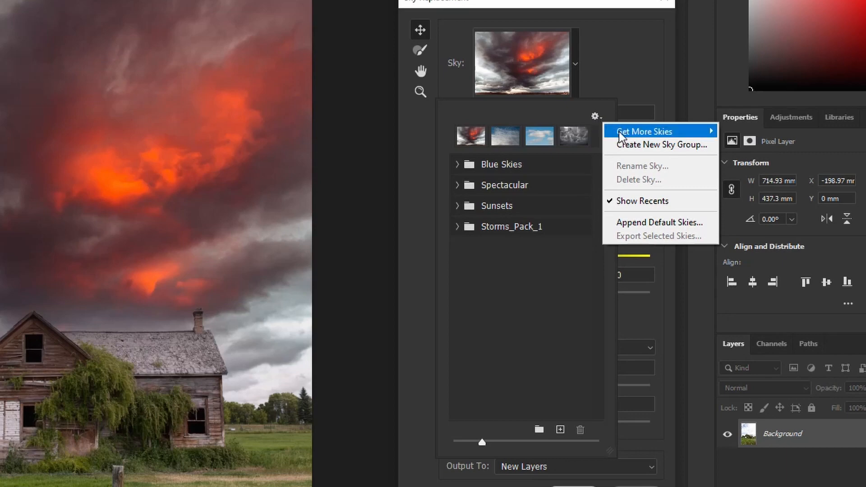
mouse_move(619, 131)
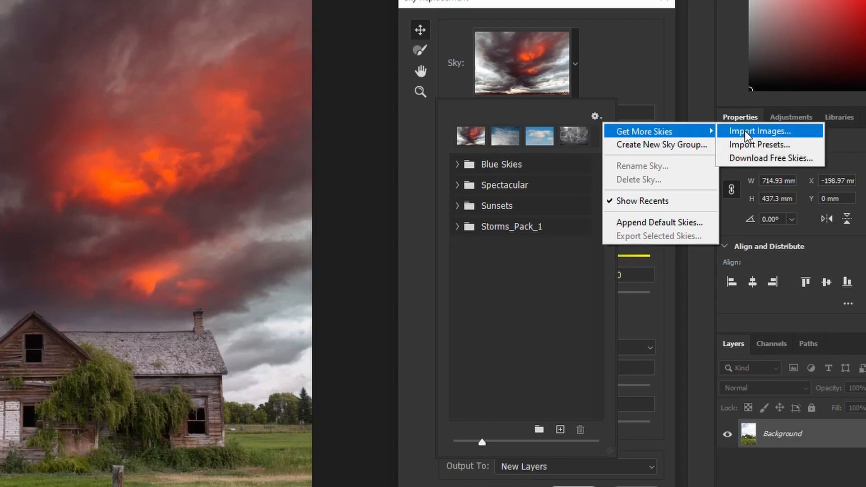
click(753, 157)
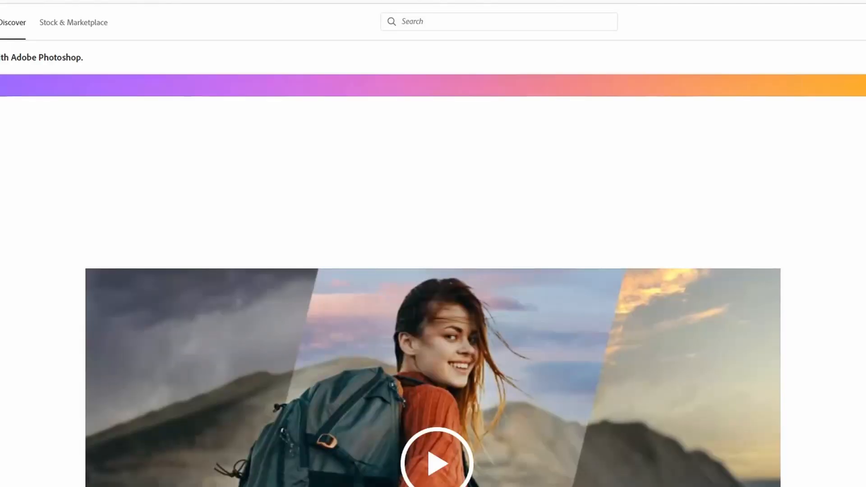
Step: Find the Night Skies pack on the web page and save Night_Skies_Pack_1.sky to the computer
scroll(795, 204, down, 15)
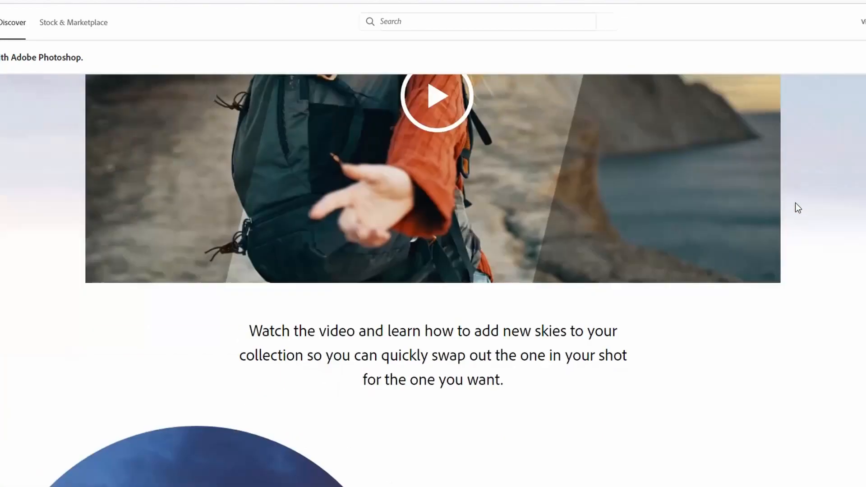
scroll(541, 180, down, 1)
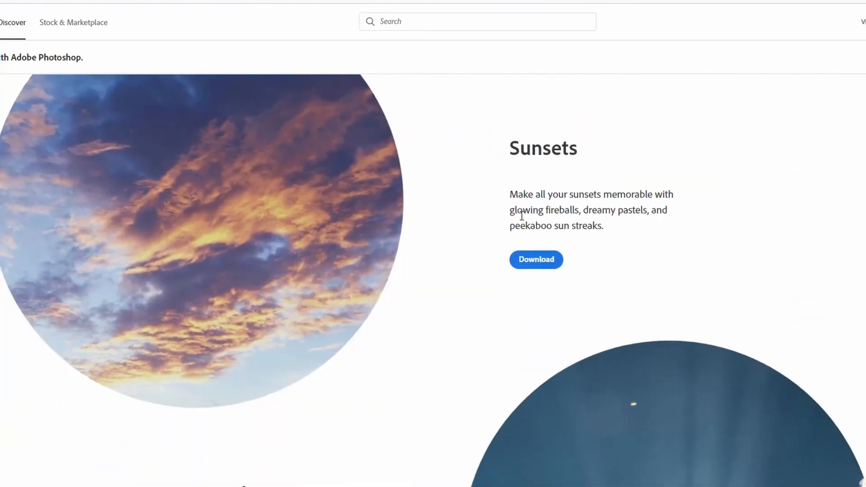
scroll(419, 274, down, 5)
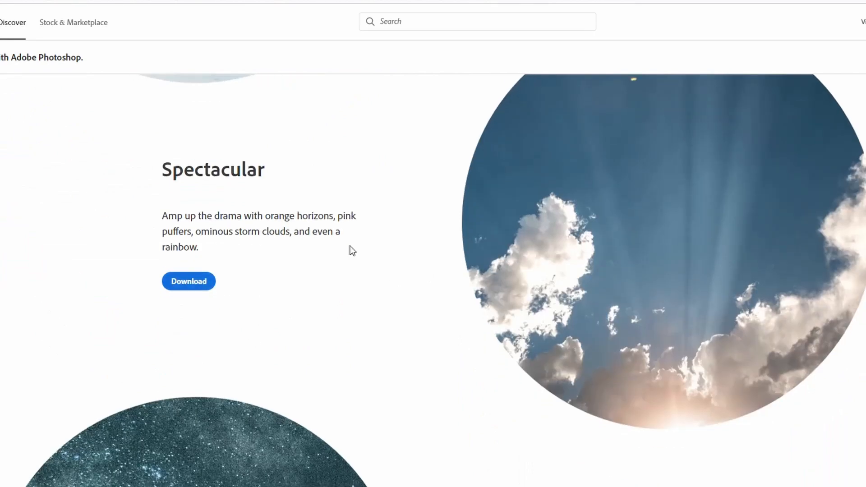
scroll(351, 251, down, 6)
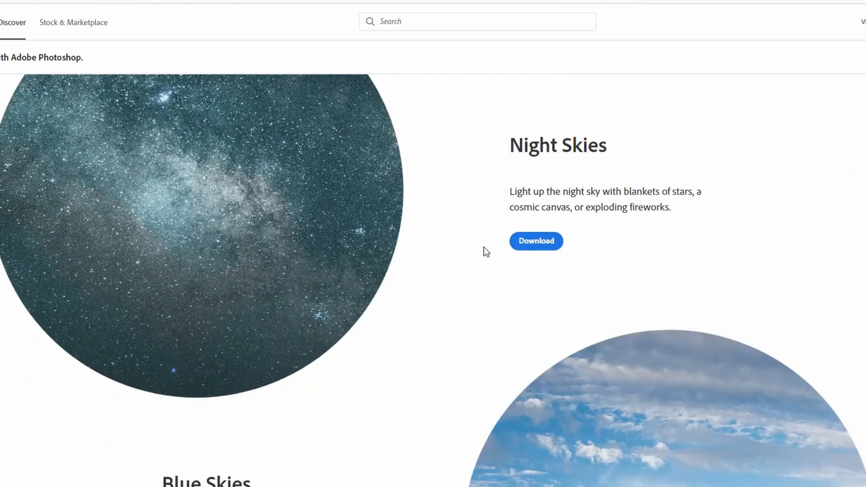
click(543, 248)
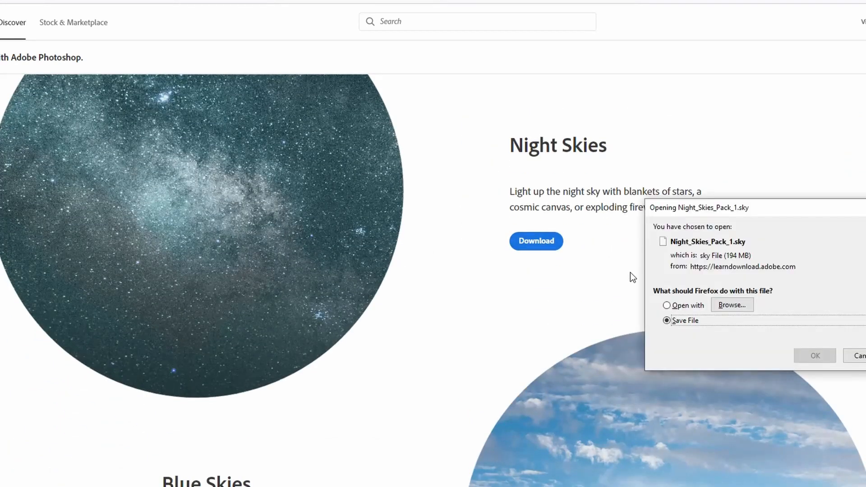
click(817, 357)
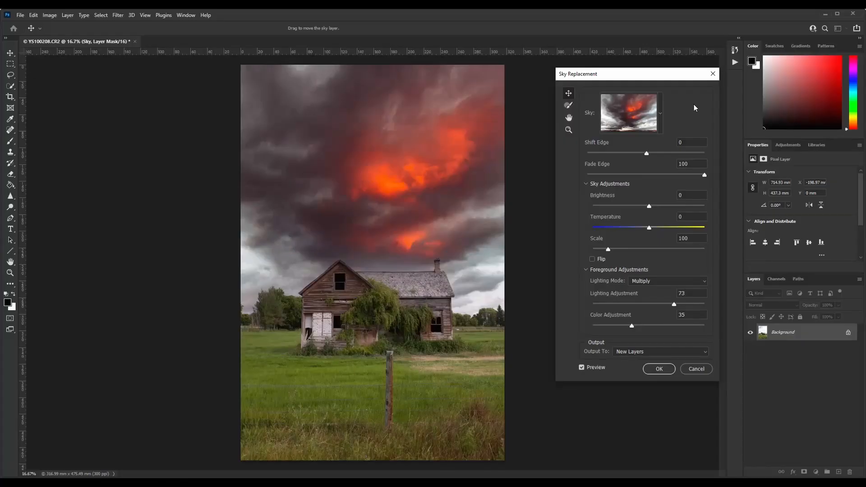
Step: Return to Sky Replacement in Photoshop and import the Night_Skies_Pack_1.sky presets from Downloads
click(660, 113)
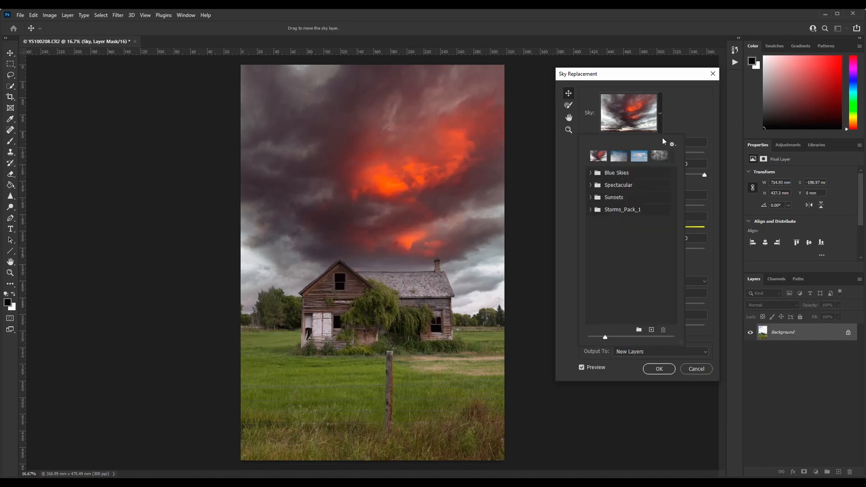
click(672, 145)
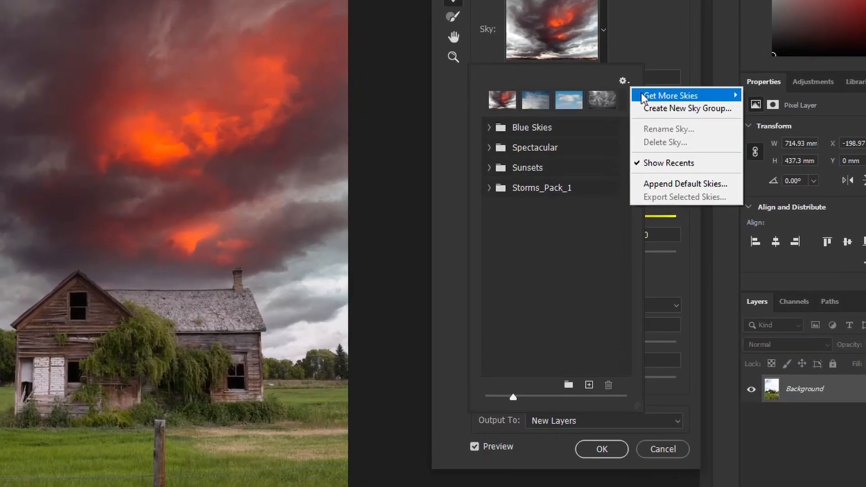
mouse_move(648, 100)
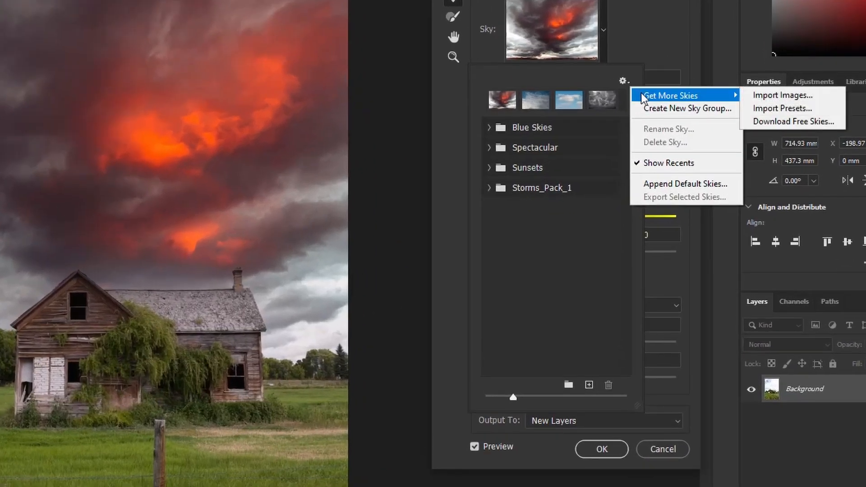
click(788, 107)
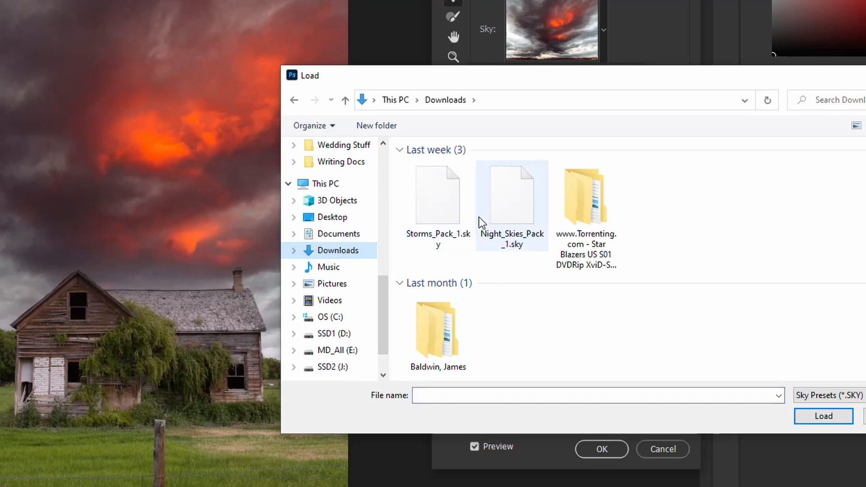
click(505, 207)
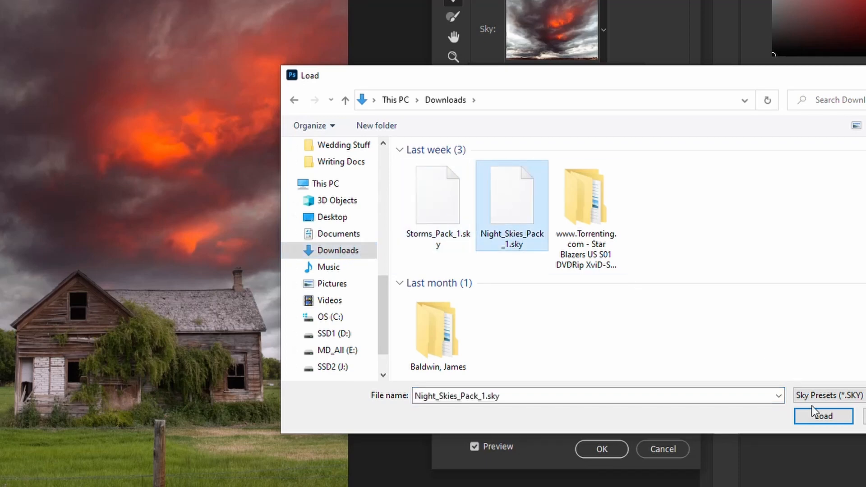
click(824, 417)
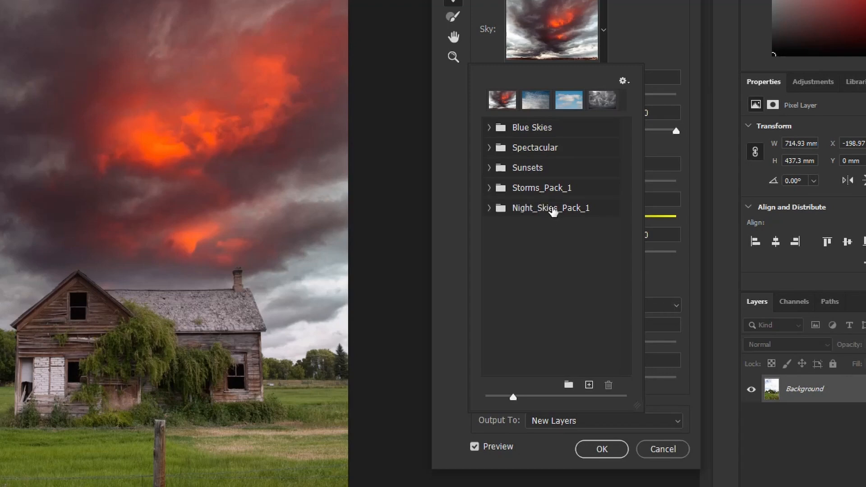
Step: Preview the first starry sky in Night_Skies_Pack_1, and switch to the wide teal and red Milky Way sky
click(487, 208)
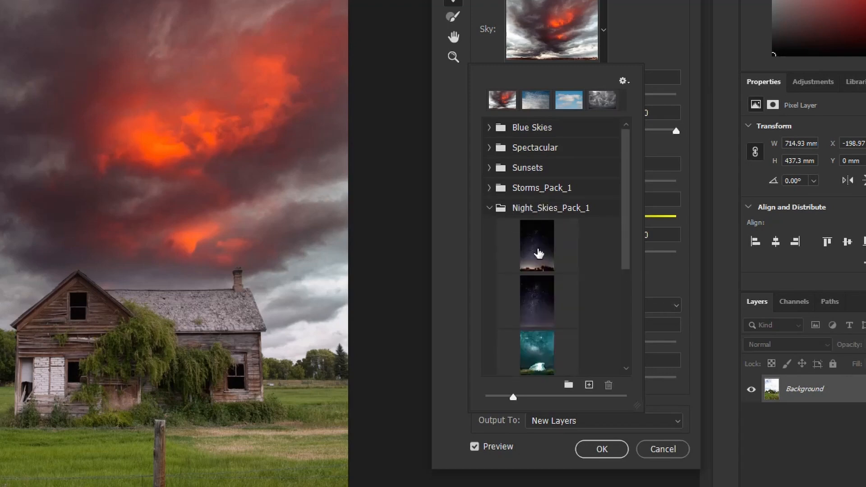
click(530, 248)
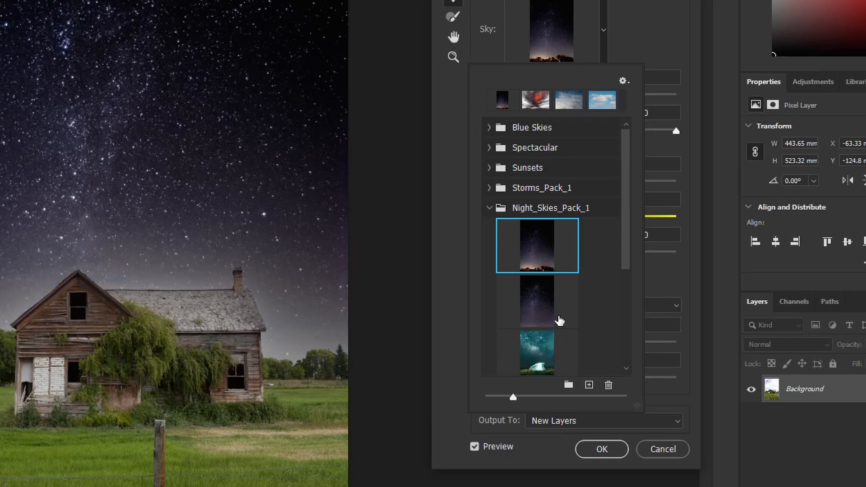
scroll(540, 336, down, 4)
scroll(540, 336, down, 1)
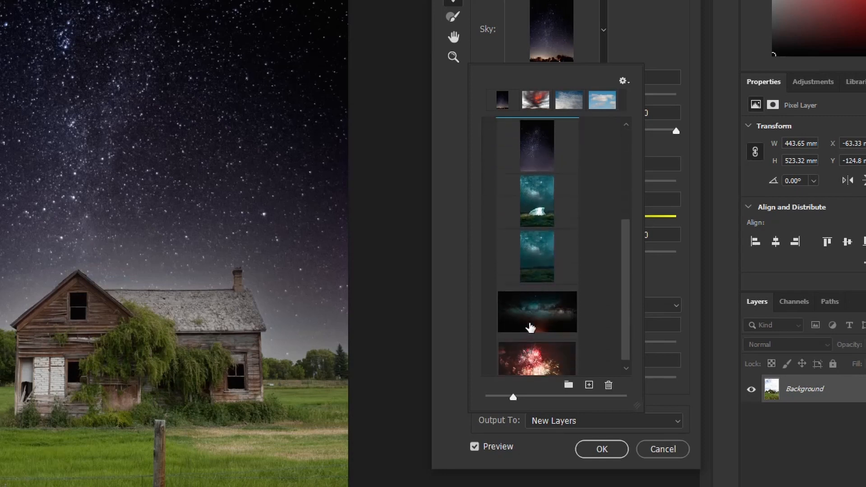
scroll(531, 325, down, 1)
click(528, 298)
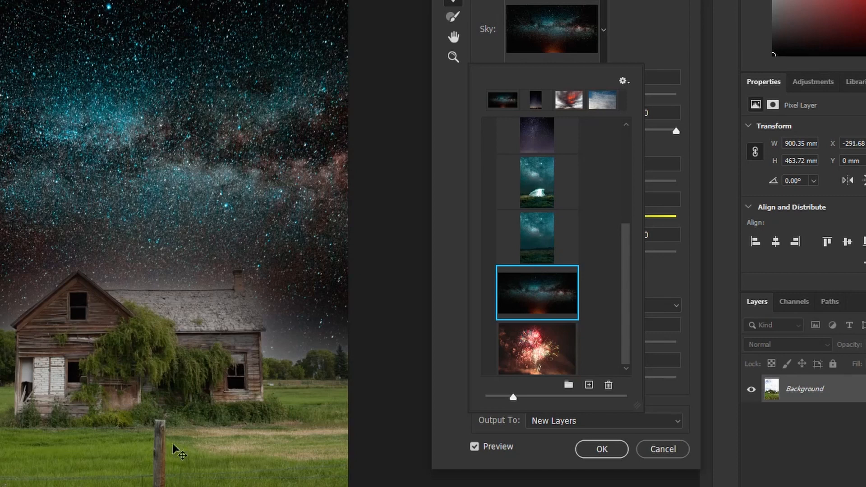
Step: Try a Shift Edge of 22 and slightly higher on the Milky Way sky, and discard the sky replacement
click(640, 29)
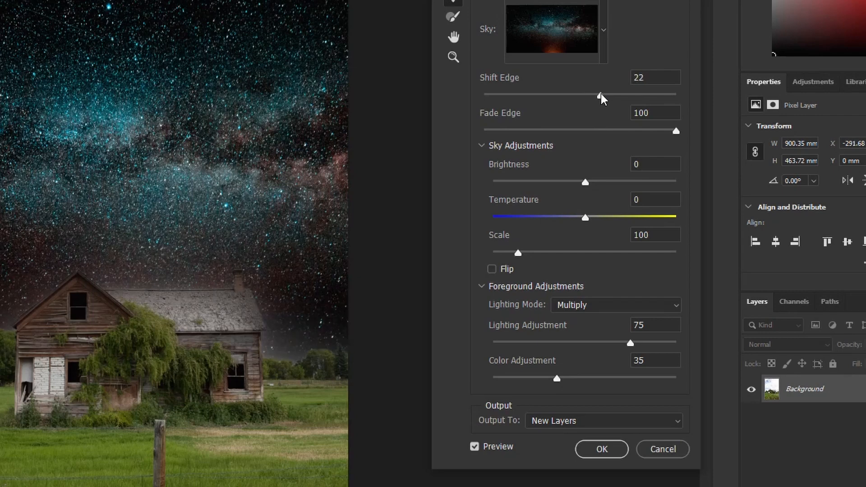
drag(600, 93, 610, 94)
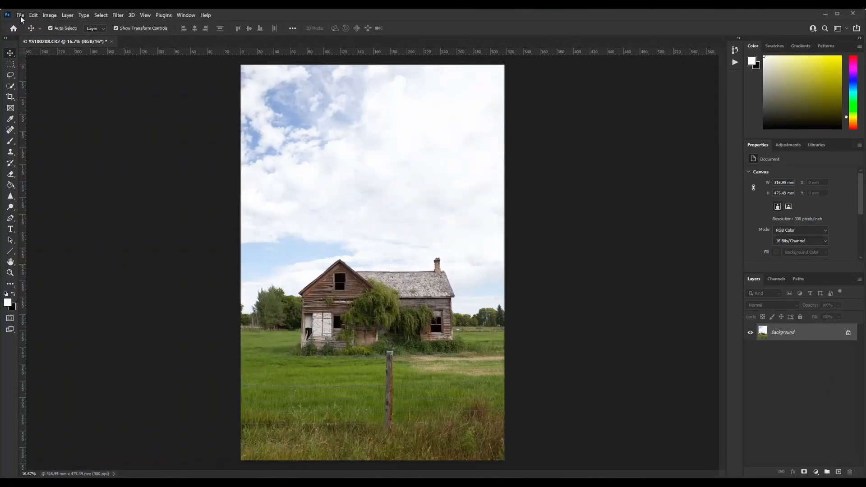
Step: Reopen Sky Replacement and import the cloud photo IMG_4172 from the Desktop as a new sky preset
click(33, 15)
click(58, 231)
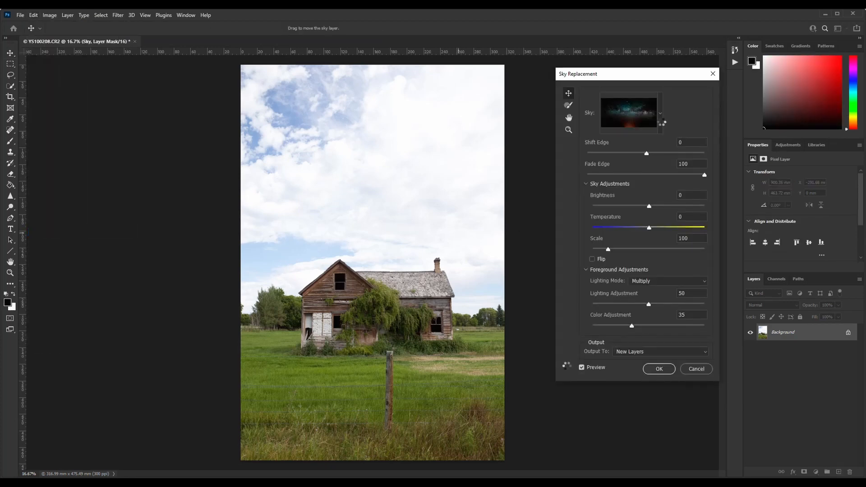
click(660, 113)
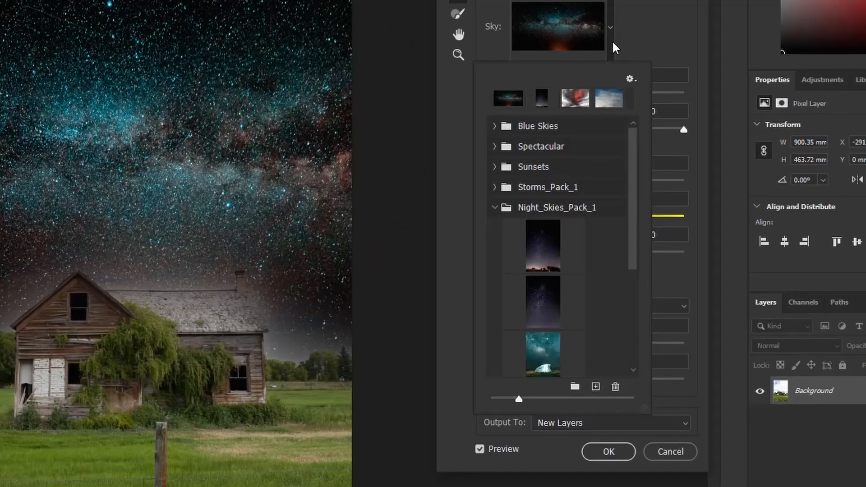
click(630, 79)
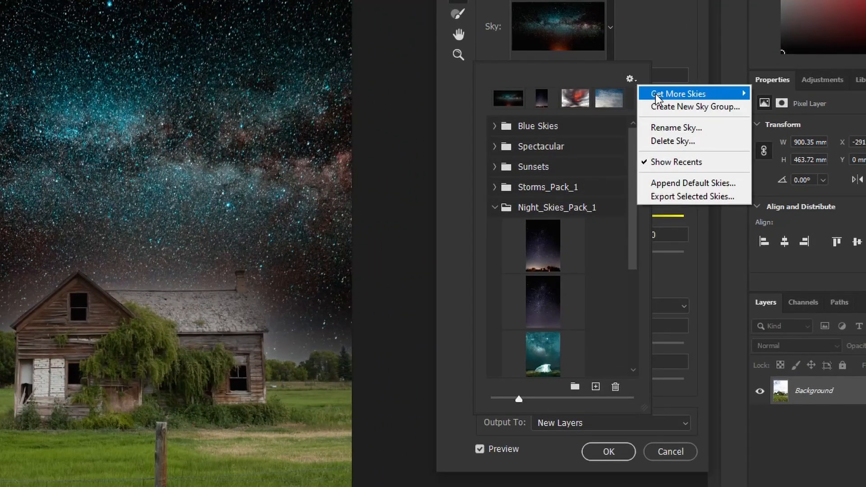
mouse_move(656, 93)
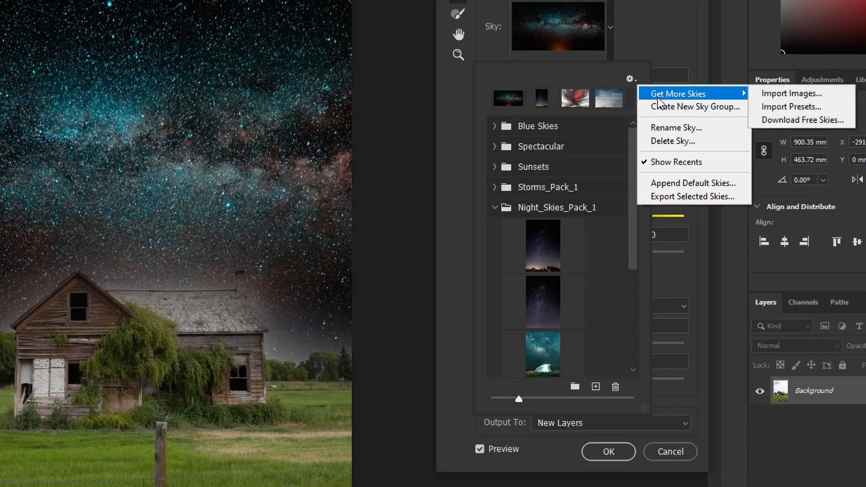
click(780, 94)
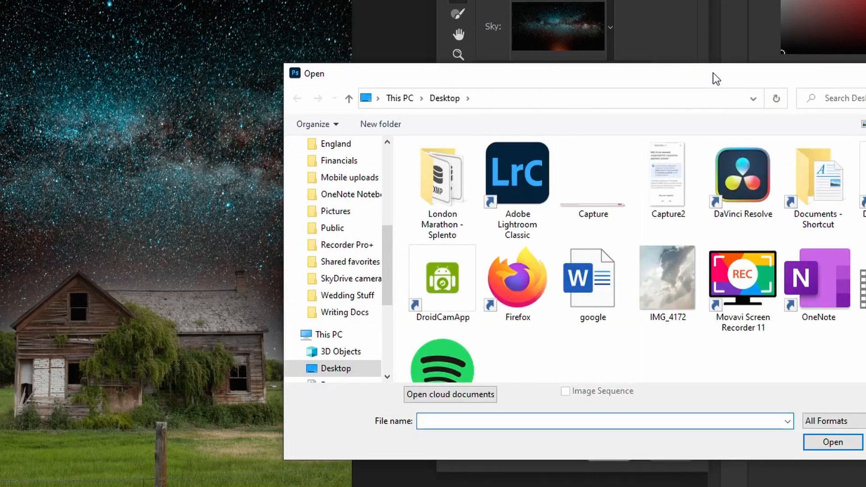
drag(712, 74, 428, 0)
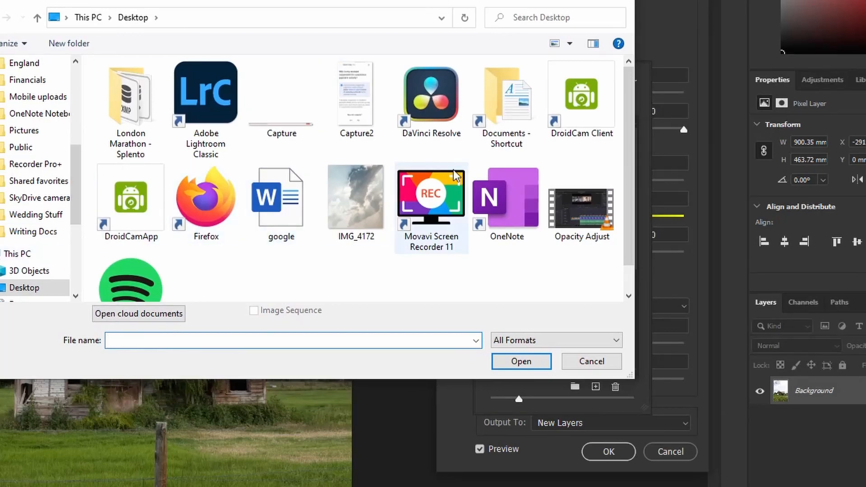
click(345, 207)
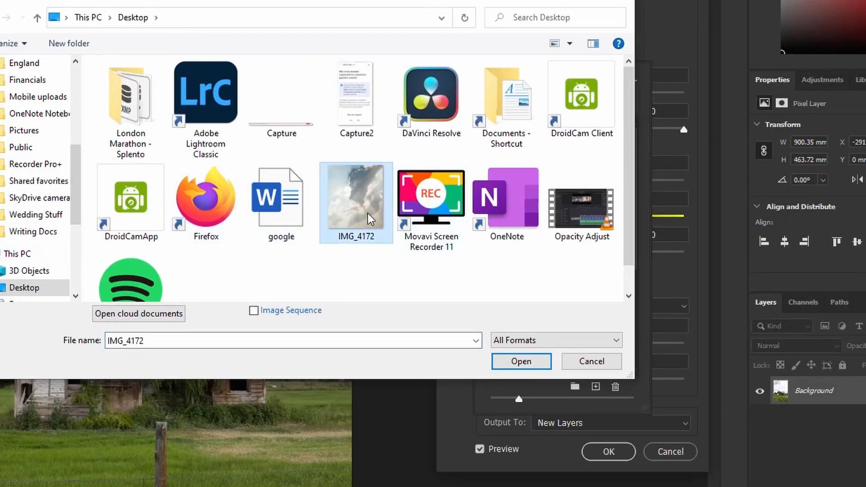
click(514, 361)
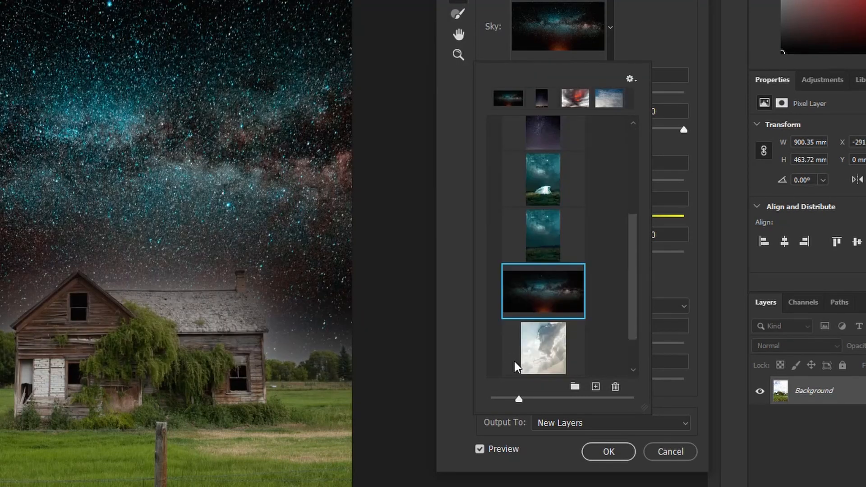
Step: Choose the imported cloud photo as the replacement sky and create a preset group named My Skies
drag(631, 278, 633, 327)
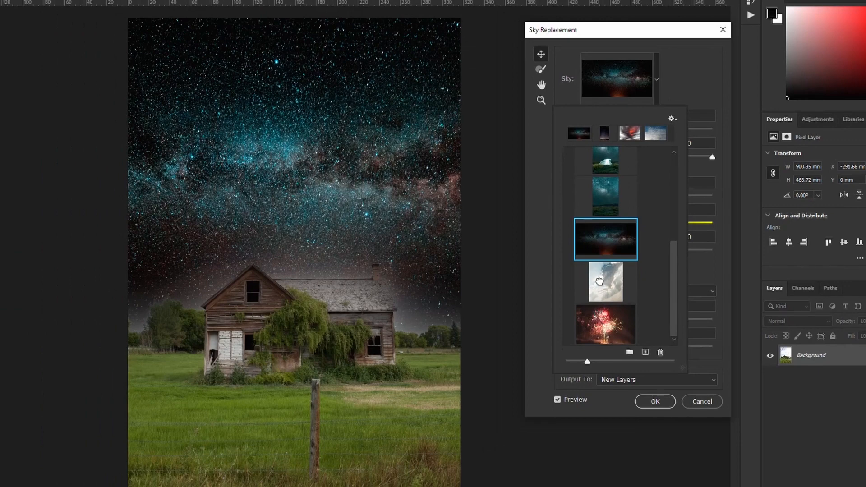
click(599, 281)
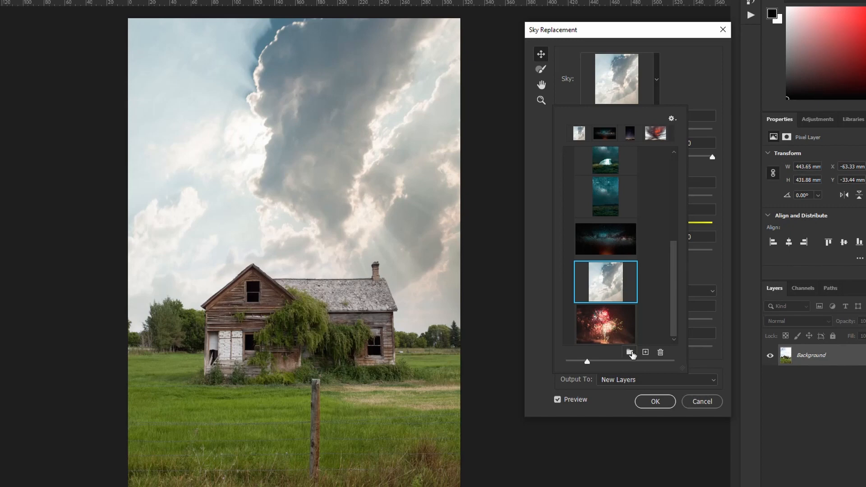
click(630, 352)
text(My Skies)
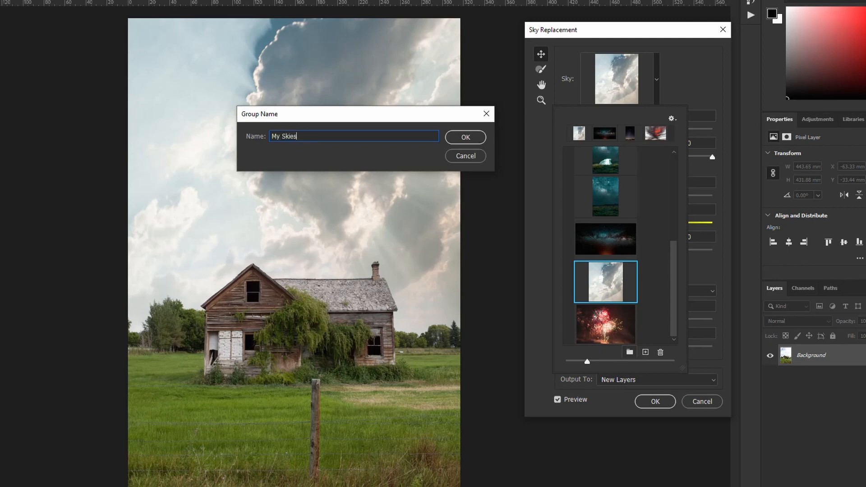
key(Return)
Step: Move the cloud sky preset into the My Skies group and collapse the group
scroll(649, 285, down, 1)
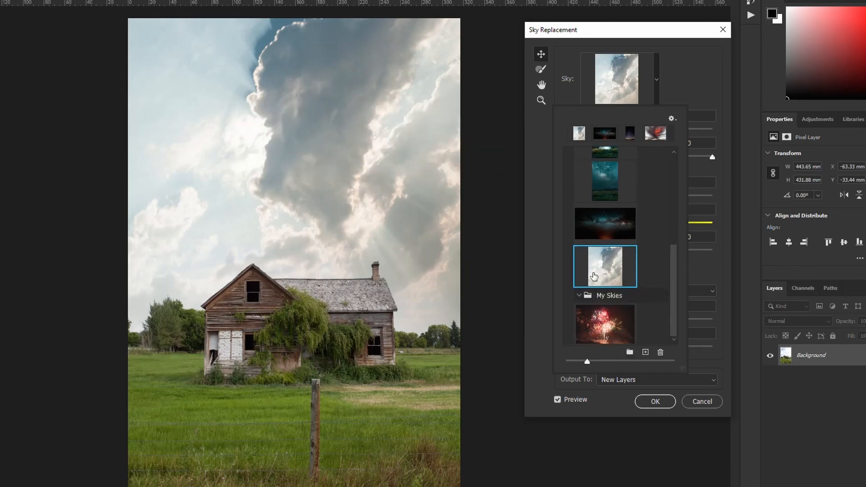
drag(594, 276, 605, 298)
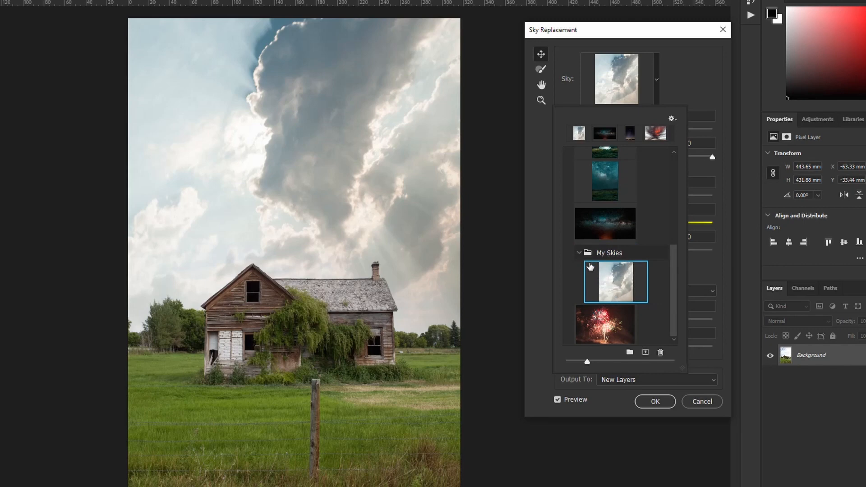
click(578, 253)
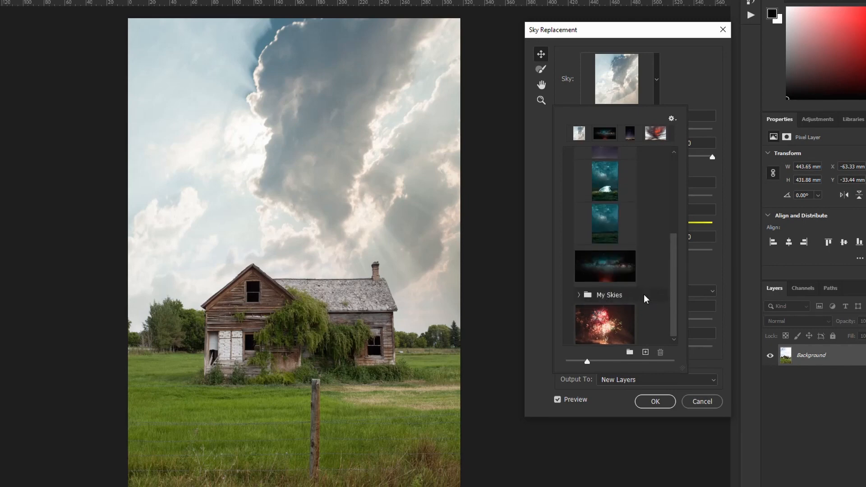
Step: Collapse Night_Skies_Pack_1 and move the My Skies group to the start of the preset list, above Blue Skies
scroll(646, 298, up, 6)
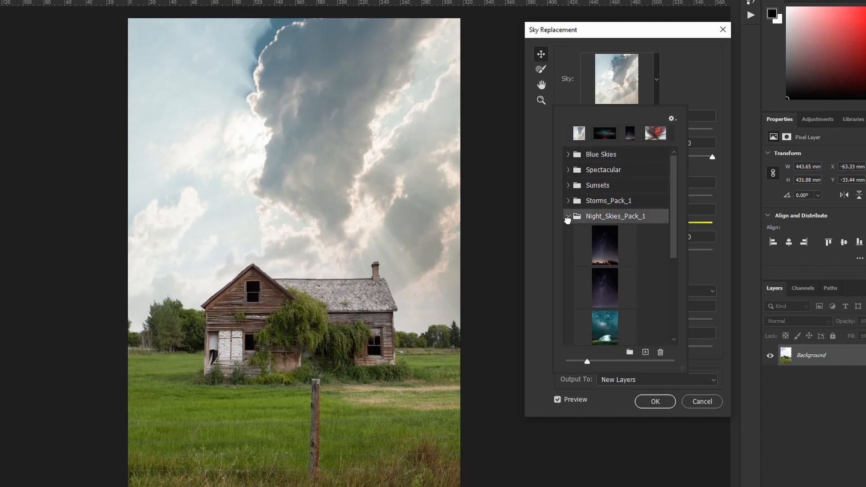
click(569, 216)
click(568, 216)
scroll(619, 283, down, 5)
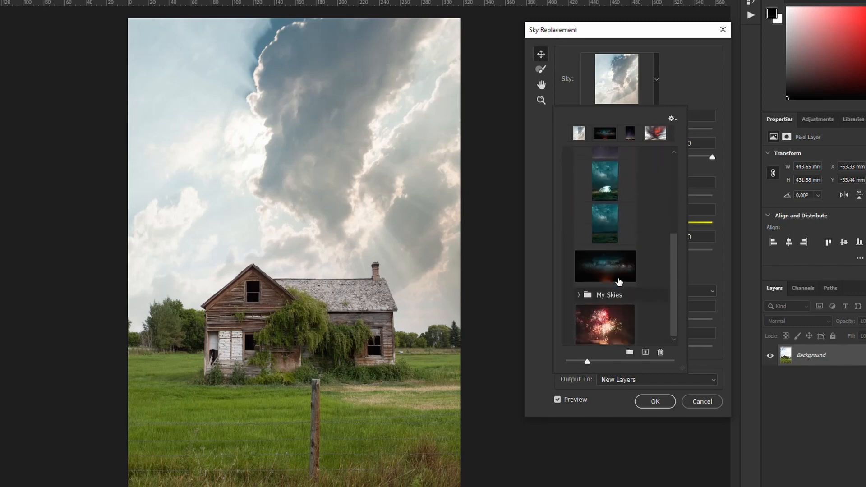
mouse_move(642, 295)
mouse_down()
mouse_move(644, 337)
mouse_move(646, 143)
mouse_move(645, 165)
mouse_up()
click(568, 231)
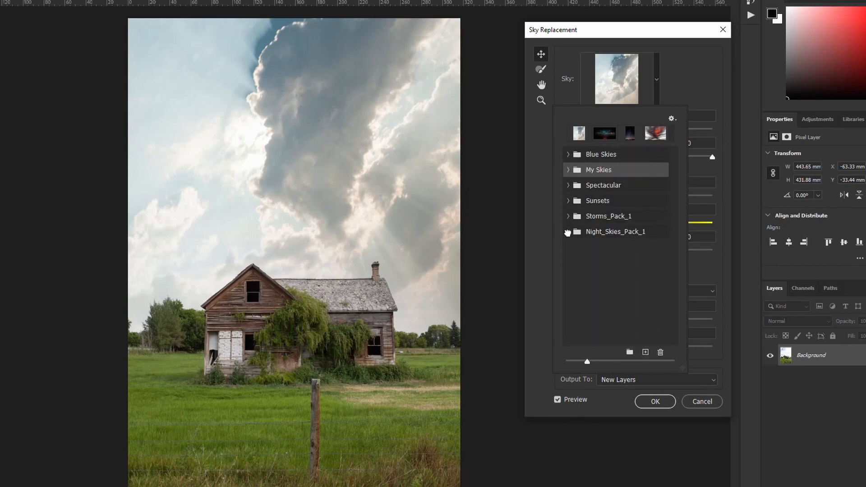
drag(606, 151, 605, 153)
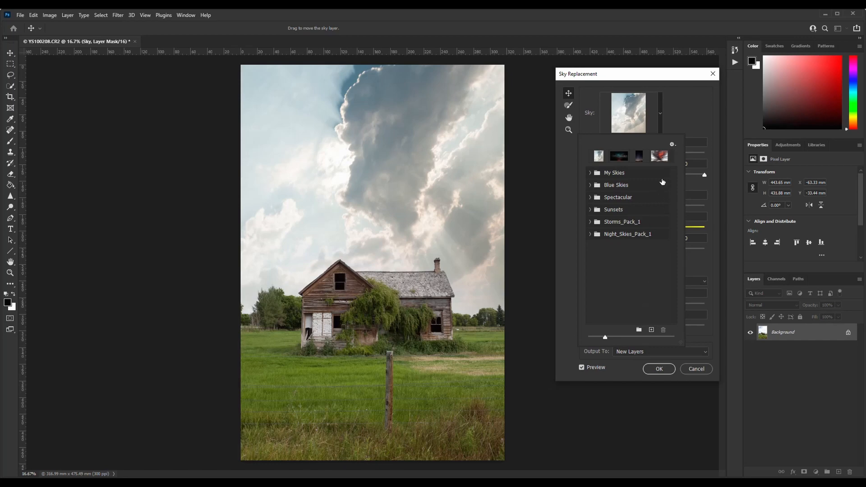
Step: Close the sky preset list and apply the cloud sky replacement with output to New Layers
click(690, 125)
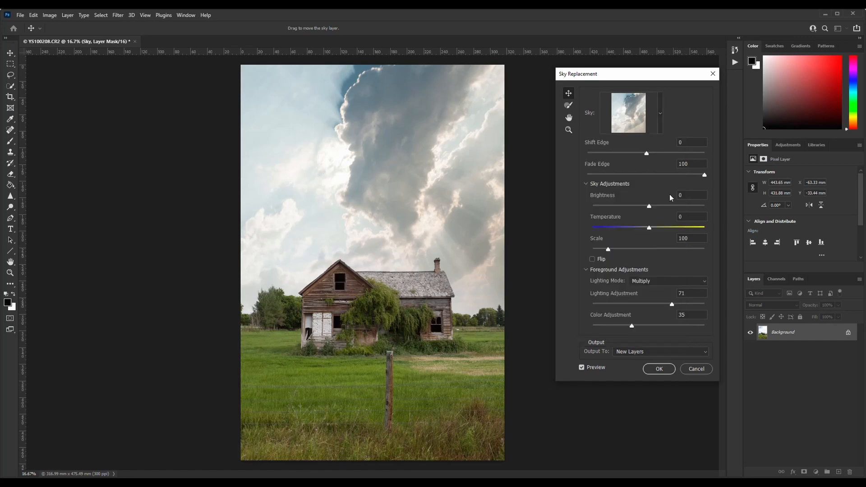
click(667, 369)
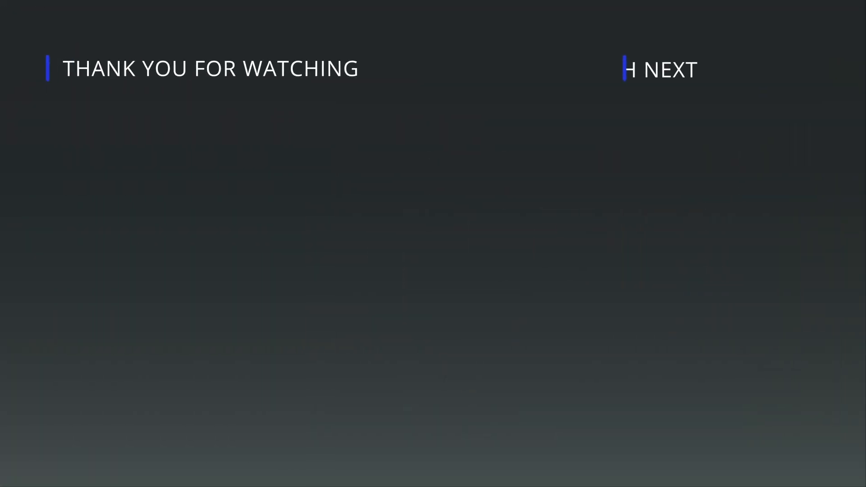